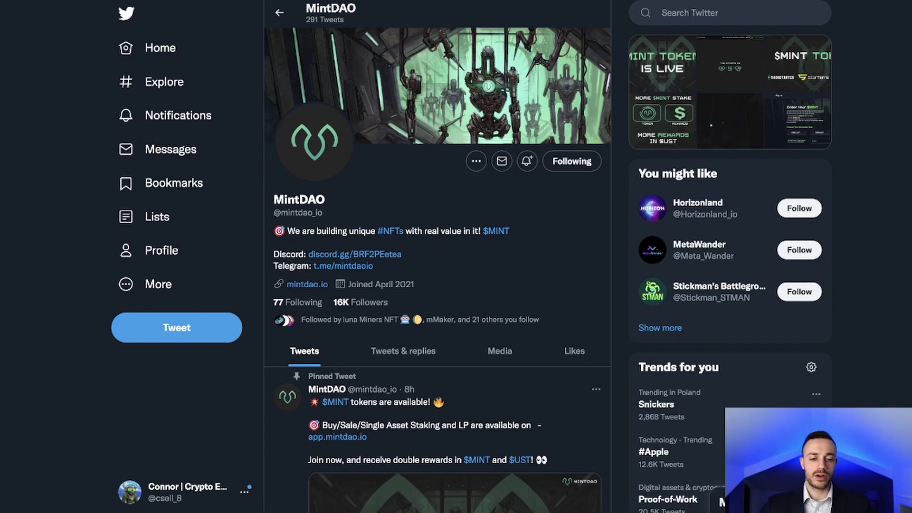
# - Open the app.mintdao.io/airdrop link from MintDAO's Claim Your Airdrop tweet in a new window
pyautogui.scroll(-2, 346, 180)
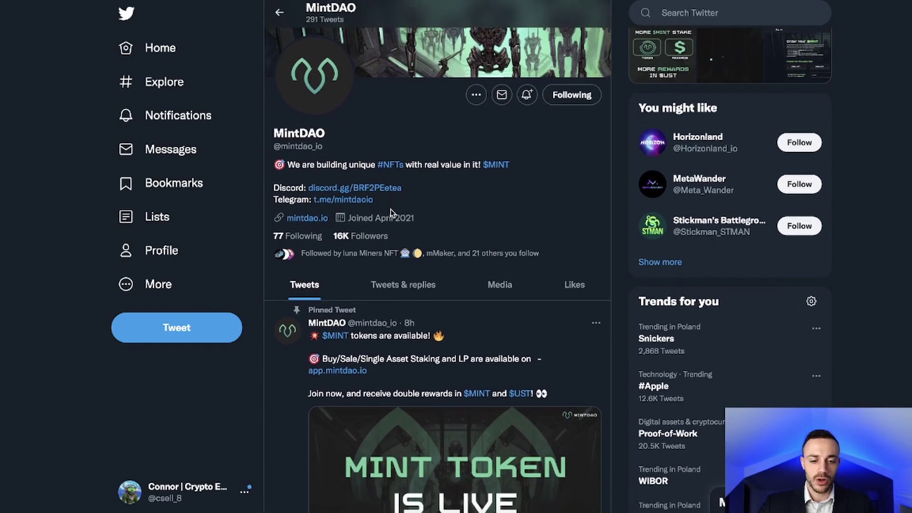
pyautogui.scroll(-2, 448, 195)
pyautogui.scroll(-1, 433, 204)
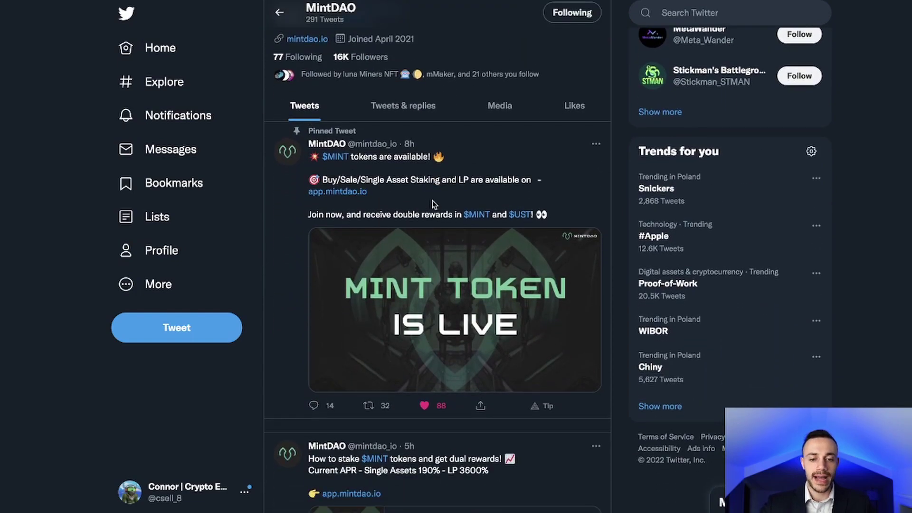
pyautogui.scroll(-3, 461, 209)
pyautogui.scroll(-1, 452, 210)
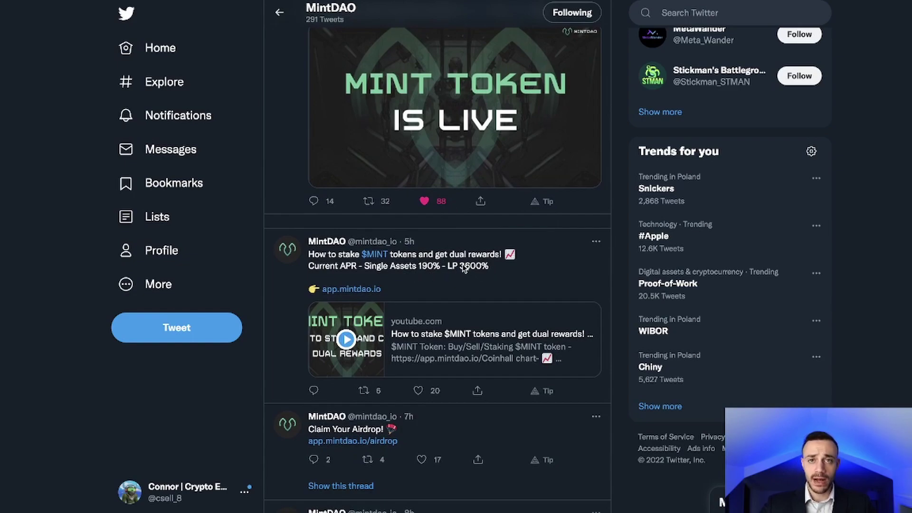
pyautogui.scroll(-1, 466, 264)
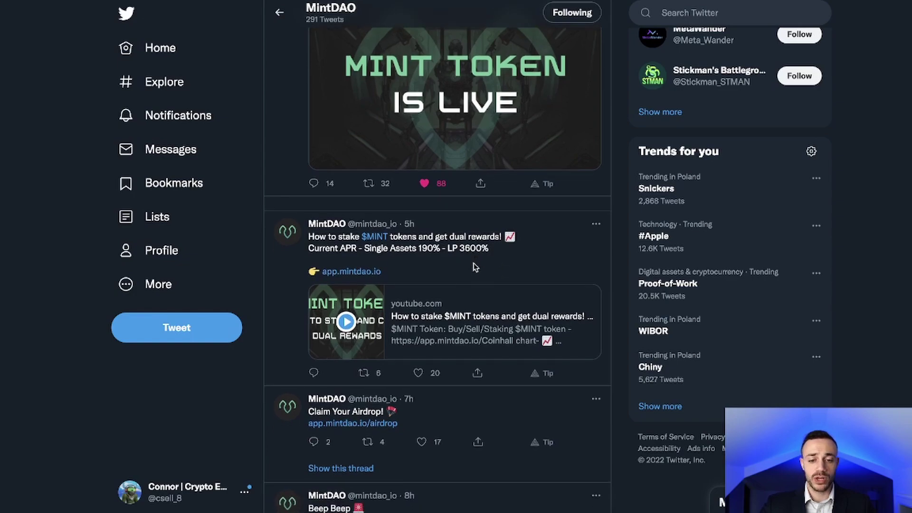
pyautogui.scroll(-2, 465, 265)
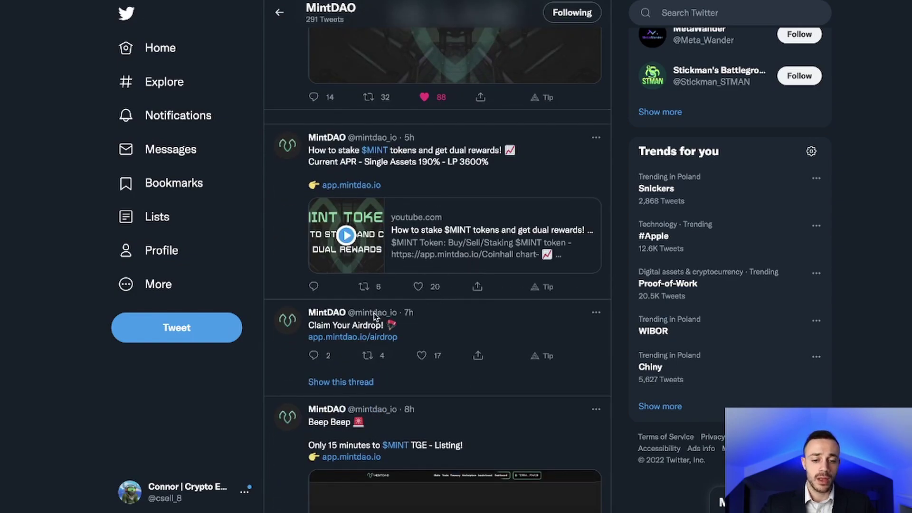
pyautogui.scroll(-1, 427, 303)
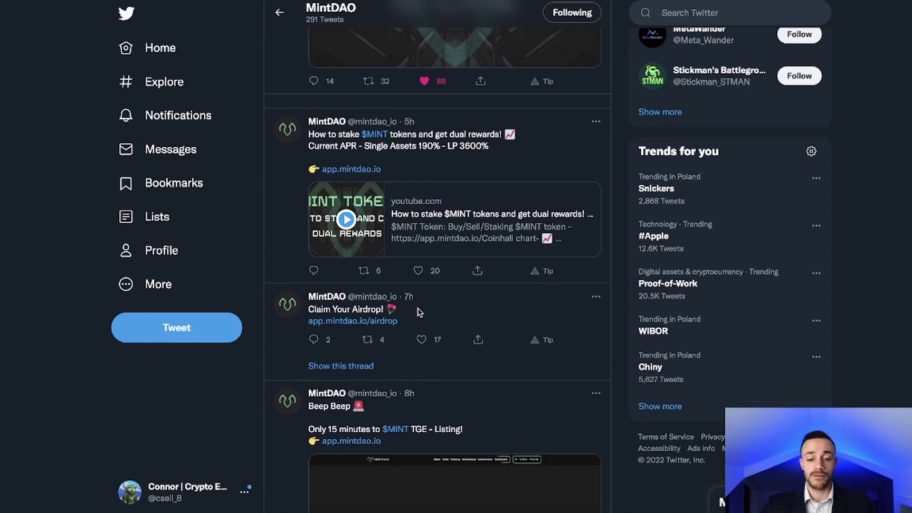
pyautogui.rightClick(381, 323)
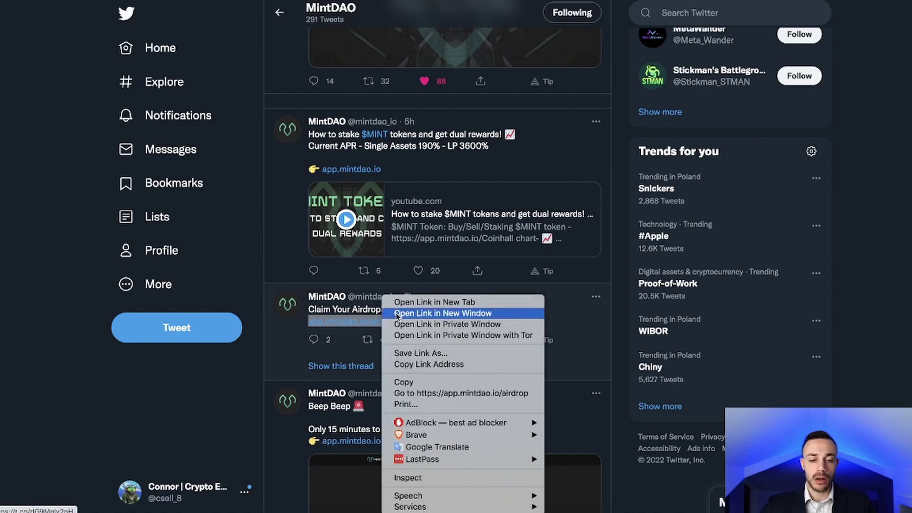
pyautogui.click(409, 357)
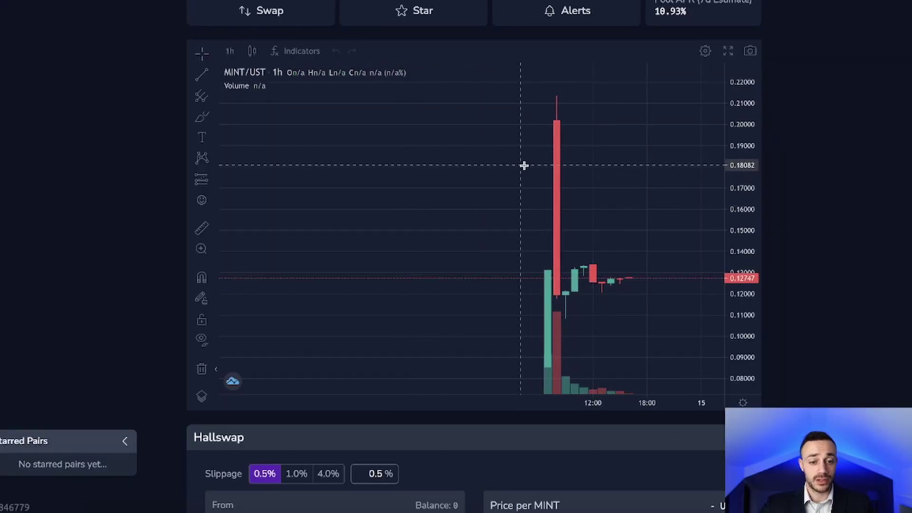
# - Zoom into the MINT/UST hourly candlestick chart to inspect the price
pyautogui.scroll(2, 521, 163)
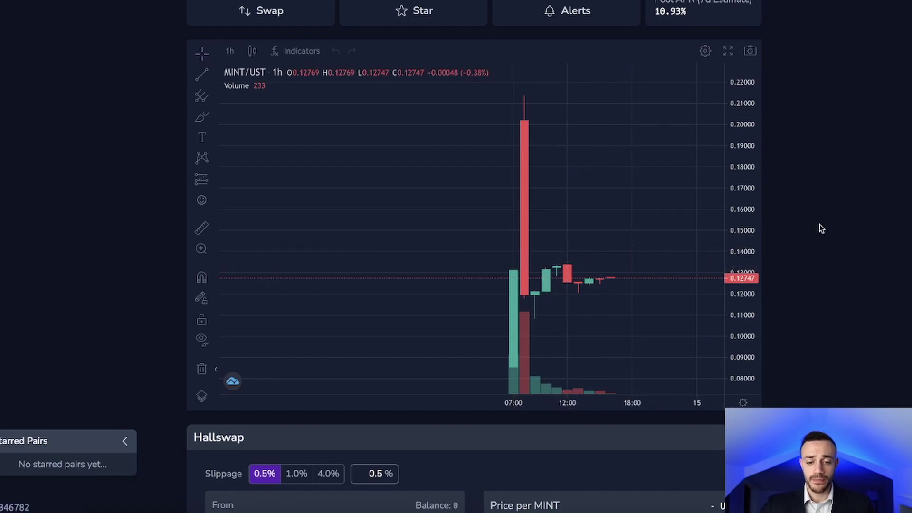
pyautogui.scroll(3, 817, 225)
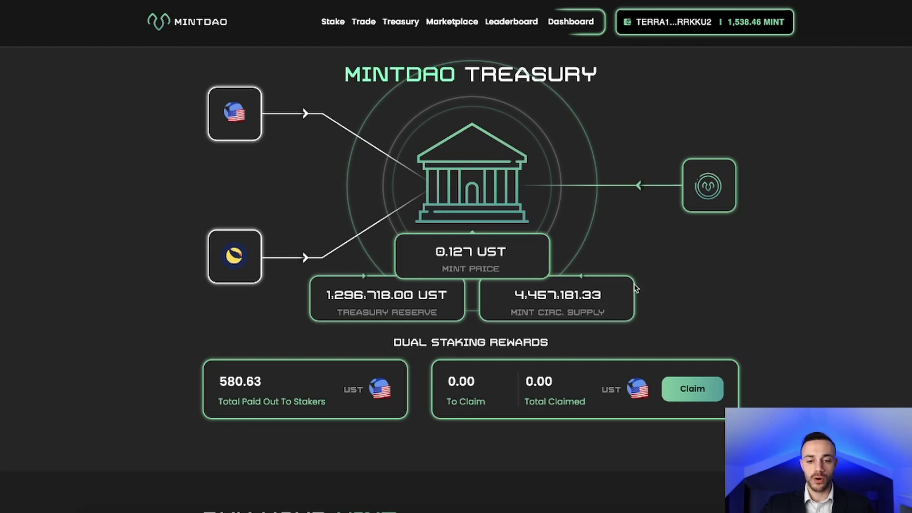
# - Submit a 10 UST order for about 78 MINT, then dismiss the approval prompt
pyautogui.scroll(-2, 549, 271)
pyautogui.scroll(-5, 549, 271)
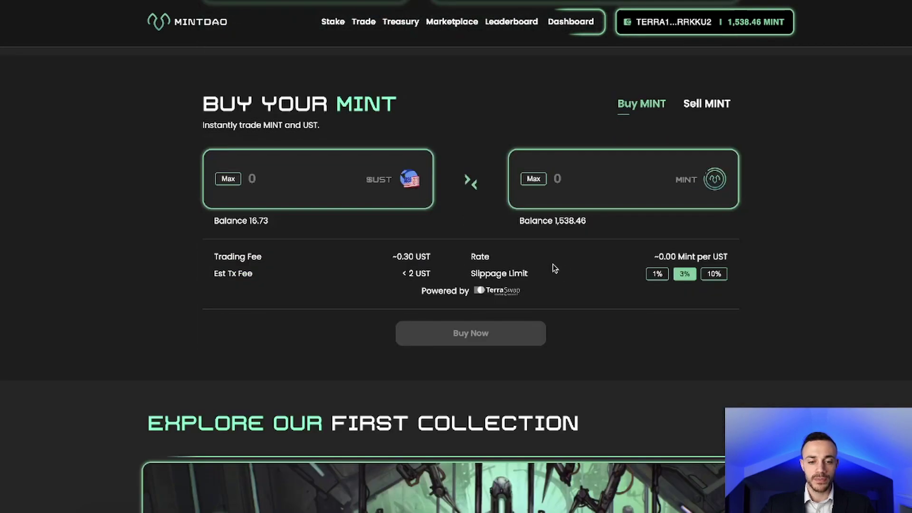
pyautogui.scroll(1, 554, 269)
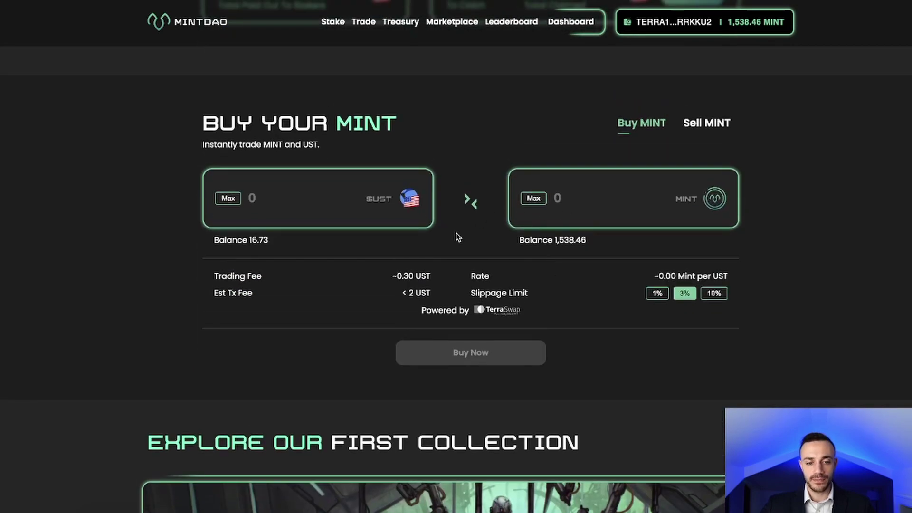
pyautogui.scroll(1, 456, 237)
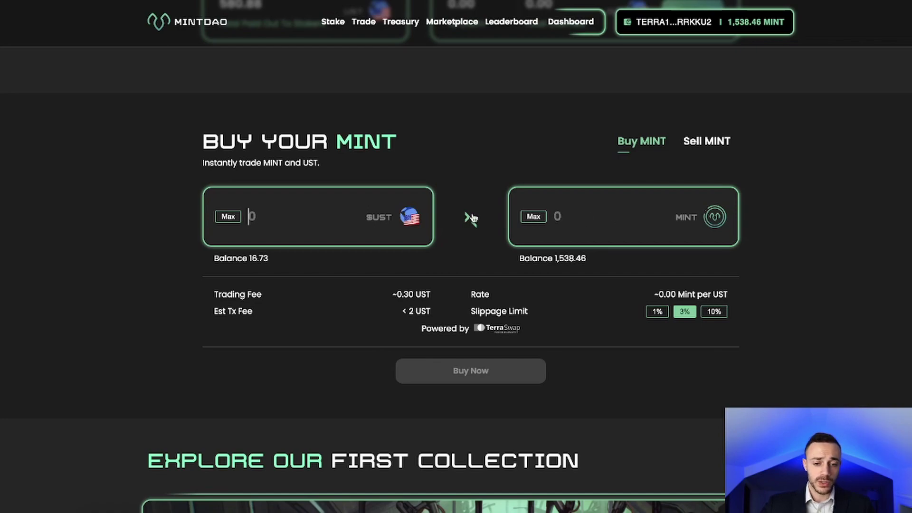
pyautogui.write('10')
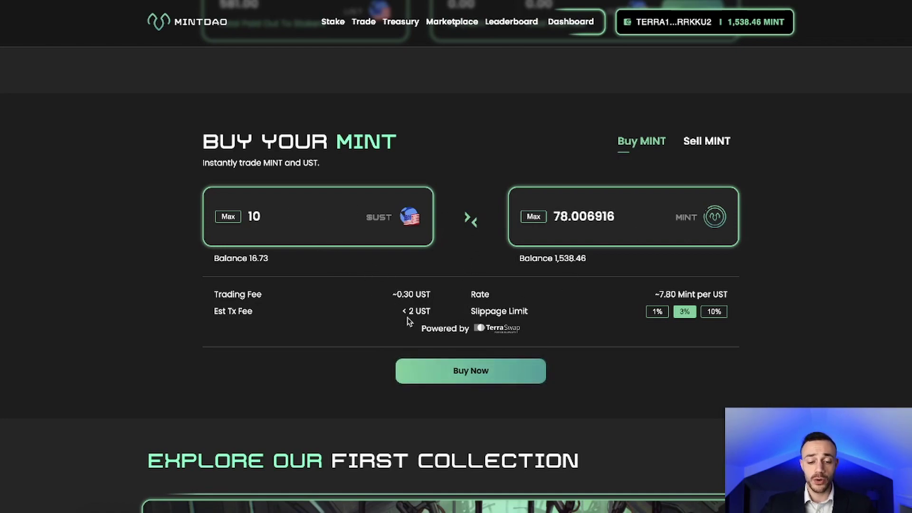
pyautogui.click(496, 370)
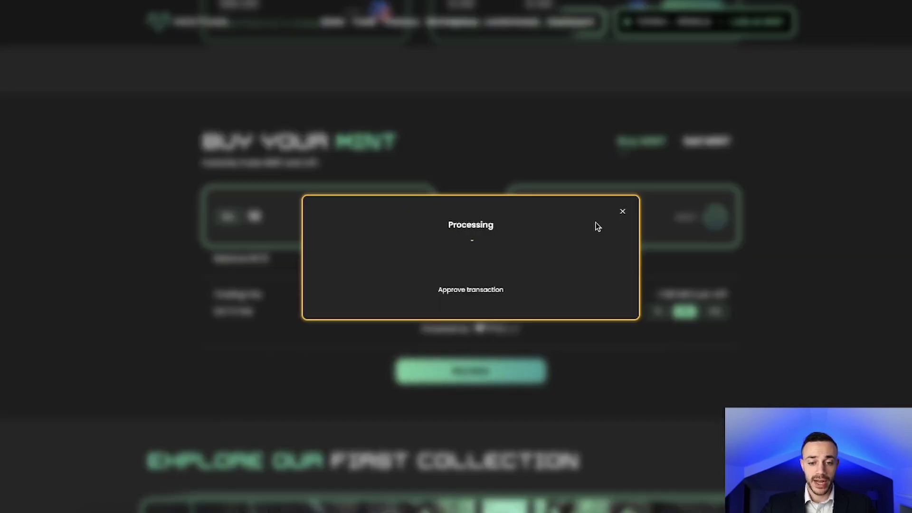
pyautogui.click(622, 211)
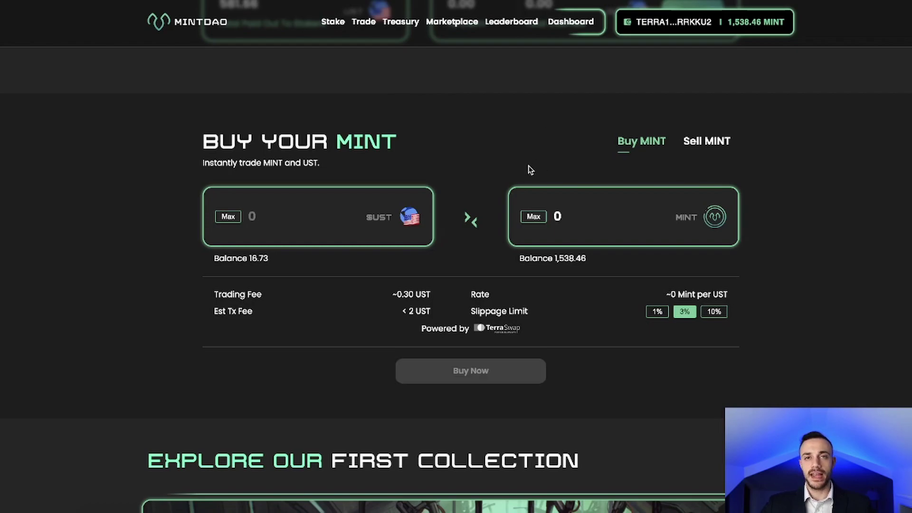
# - On the Stake page, glance at LP Staking, then enter 1000 MINT under MINT Staking
pyautogui.scroll(8, 527, 171)
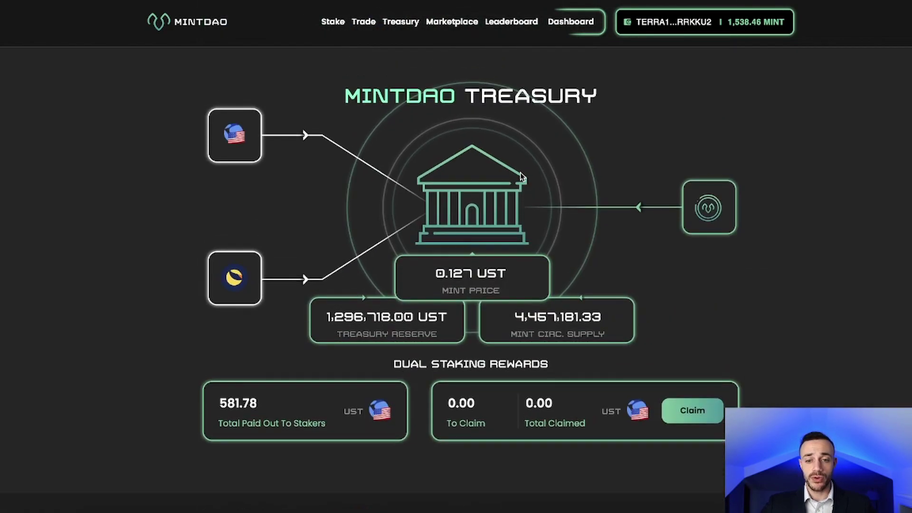
pyautogui.click(334, 24)
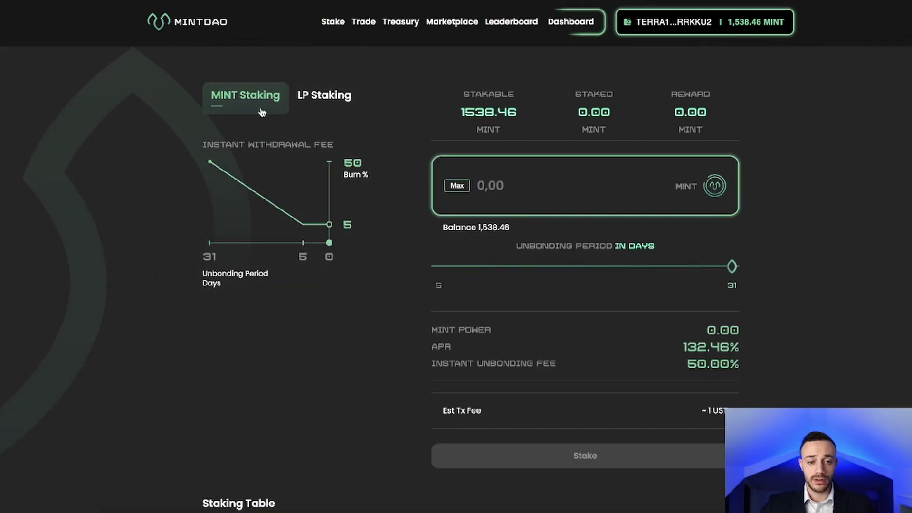
pyautogui.click(301, 96)
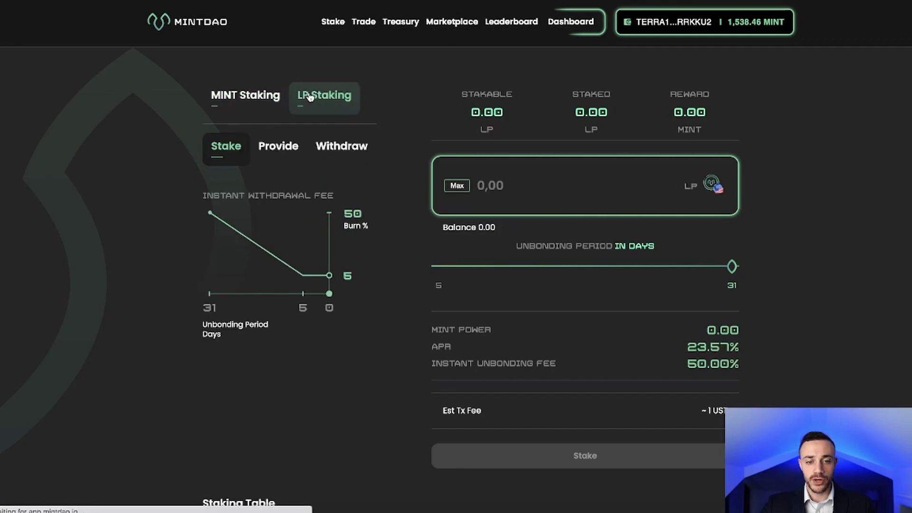
pyautogui.click(254, 98)
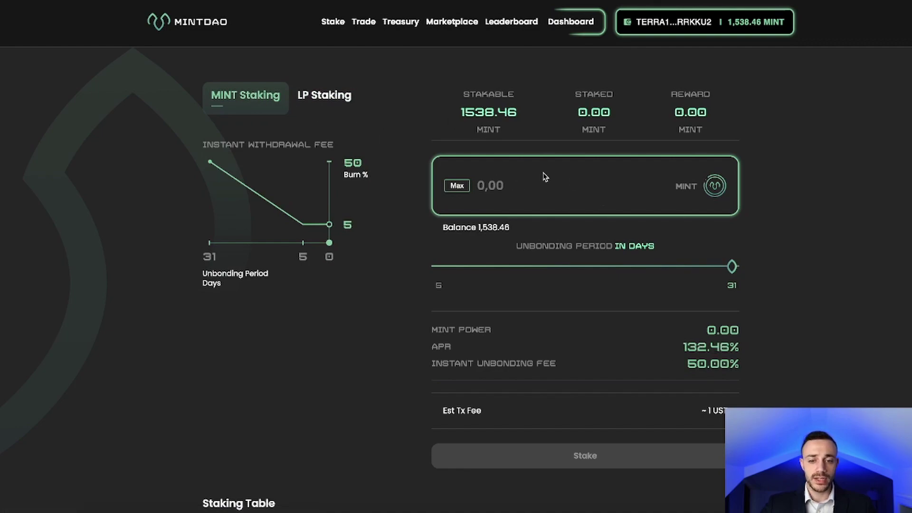
pyautogui.click(558, 177)
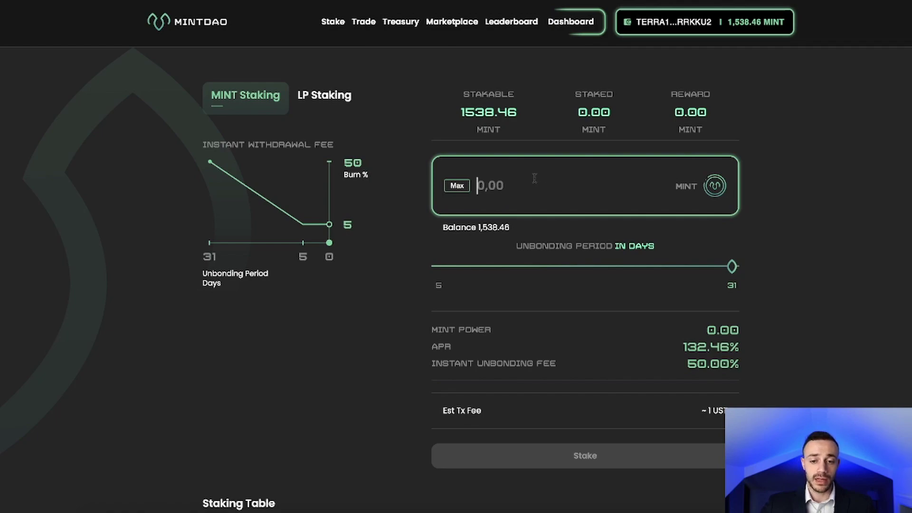
pyautogui.write('100')
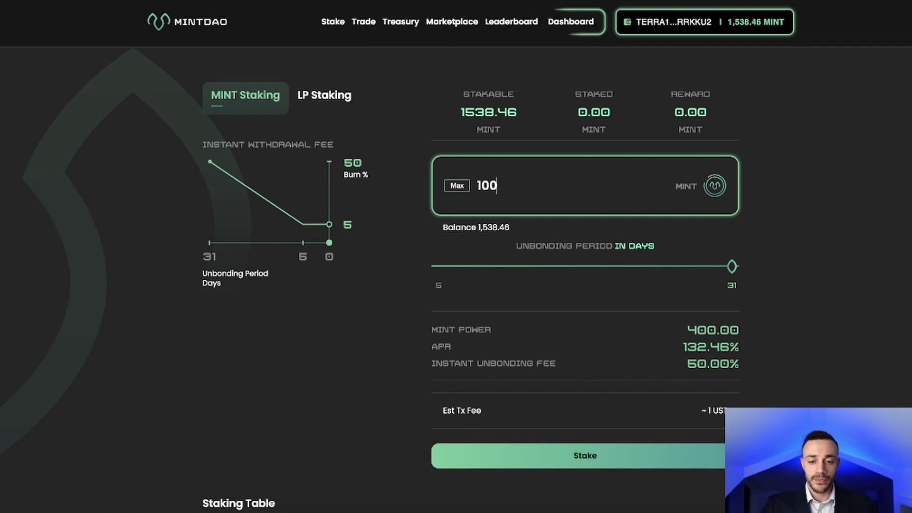
pyautogui.write('0')
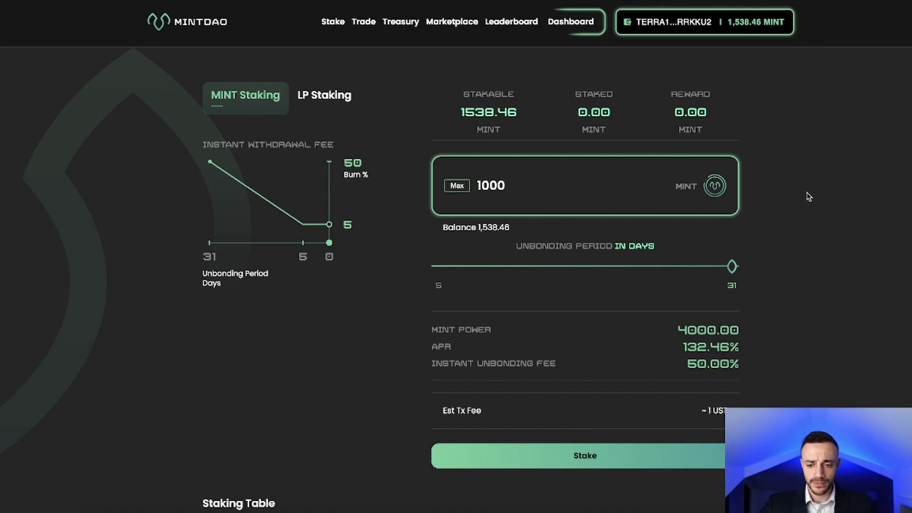
# - Preview the 5-day unbonding APR (49.01%), then restore the 31-day period
pyautogui.scroll(-1, 804, 195)
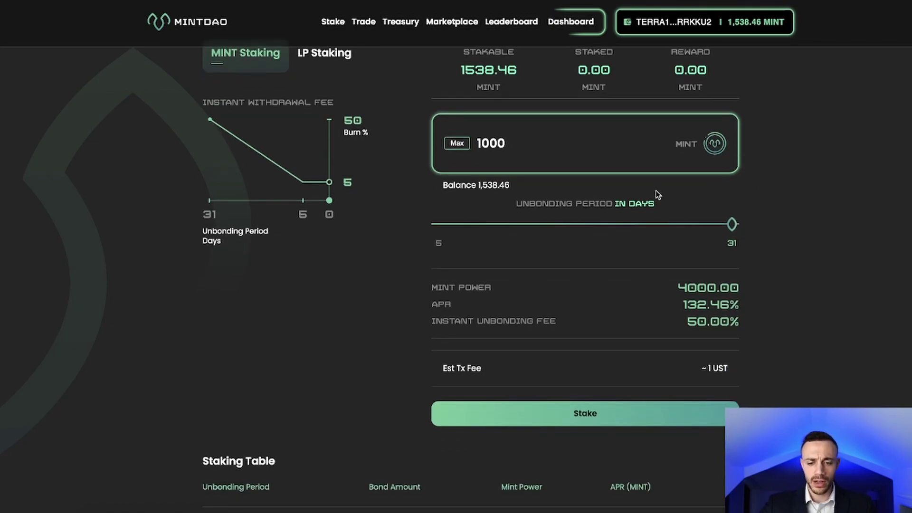
pyautogui.scroll(1, 771, 221)
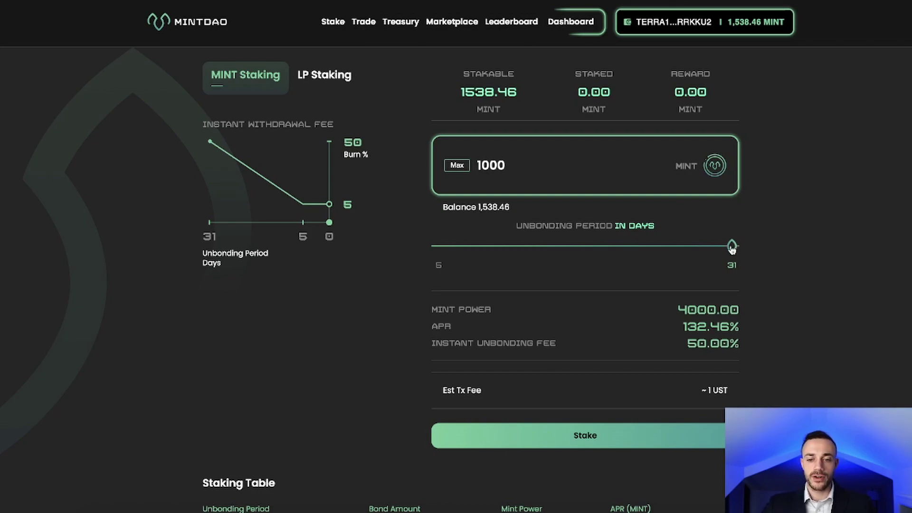
pyautogui.moveTo(732, 247); pyautogui.dragTo(426, 269)
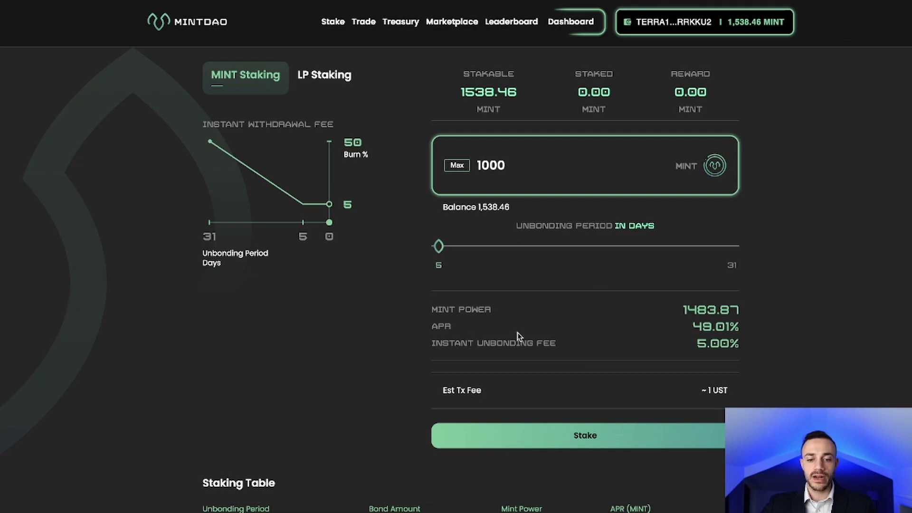
pyautogui.moveTo(475, 343); pyautogui.dragTo(557, 343)
pyautogui.click(570, 346)
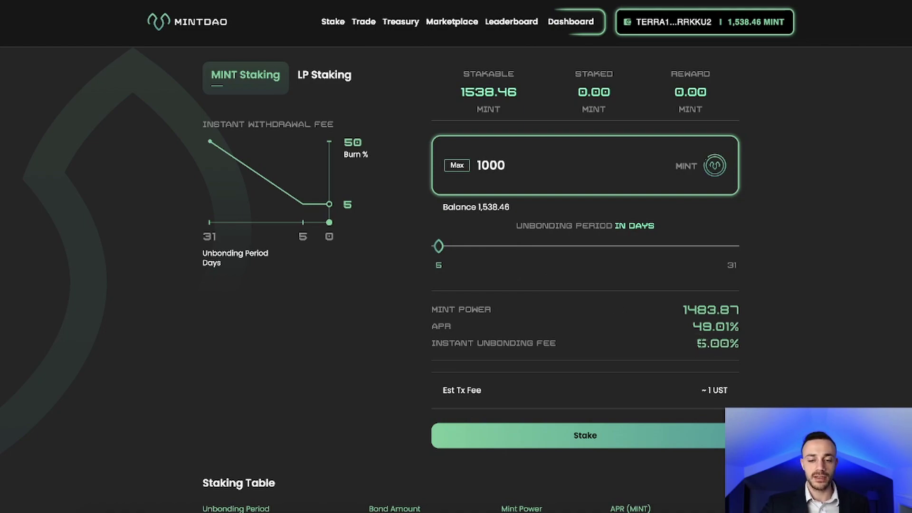
pyautogui.moveTo(439, 246); pyautogui.dragTo(758, 251)
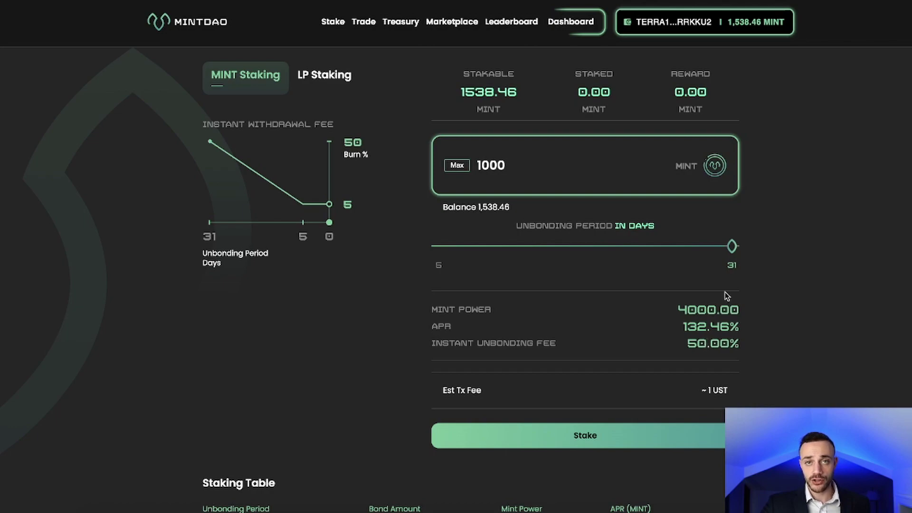
pyautogui.moveTo(732, 246); pyautogui.dragTo(414, 262)
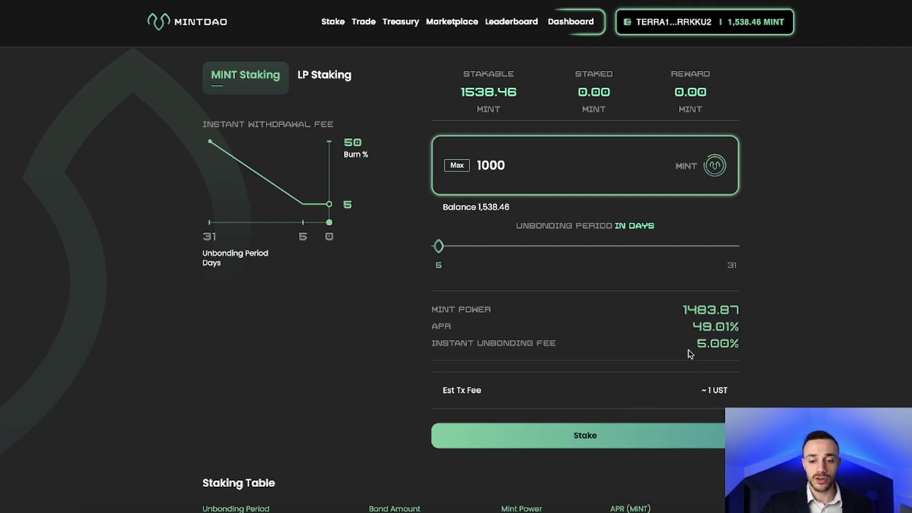
pyautogui.moveTo(740, 330); pyautogui.dragTo(424, 322)
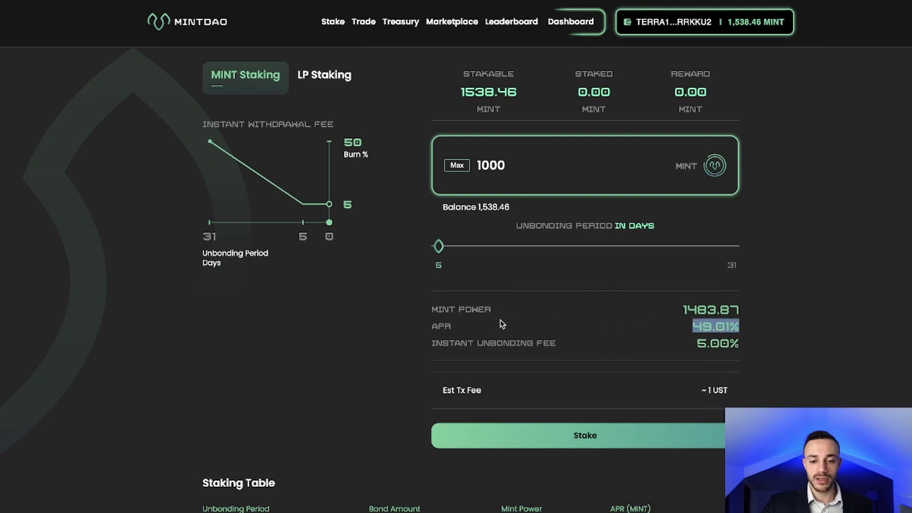
pyautogui.click(579, 327)
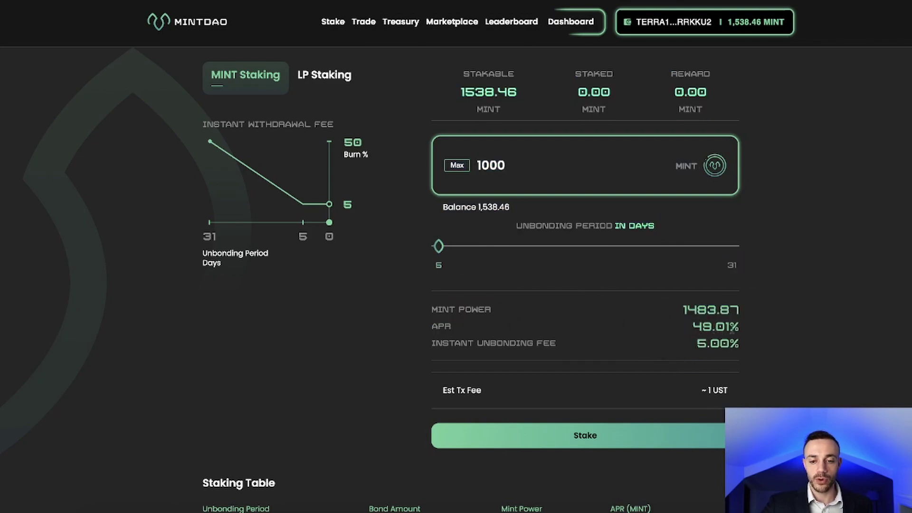
pyautogui.moveTo(439, 247); pyautogui.dragTo(733, 246)
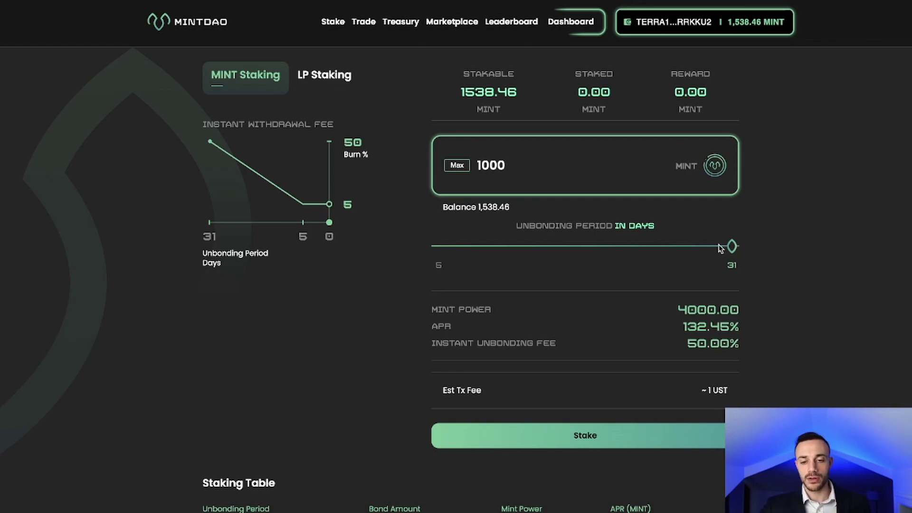
# - Stake the 1000 MINT for 31 days and dismiss the success dialog
pyautogui.scroll(-1, 773, 266)
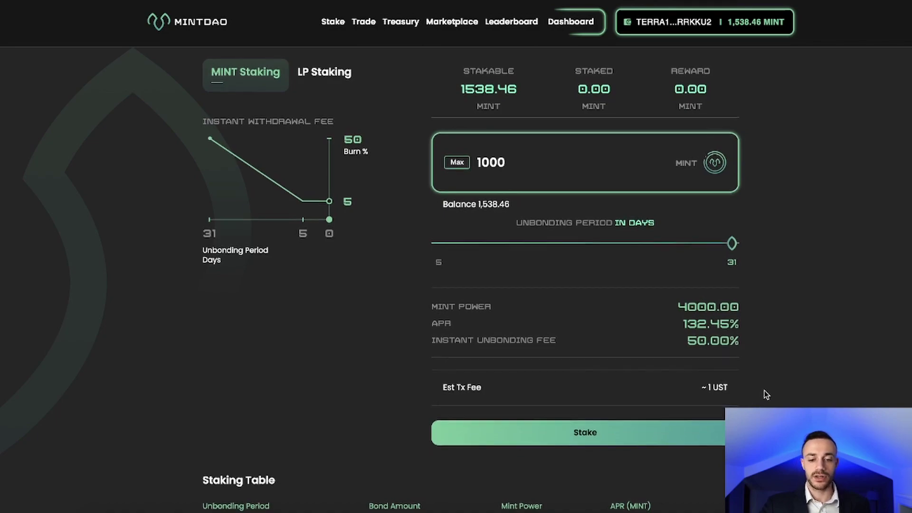
pyautogui.scroll(-1, 766, 391)
pyautogui.click(588, 416)
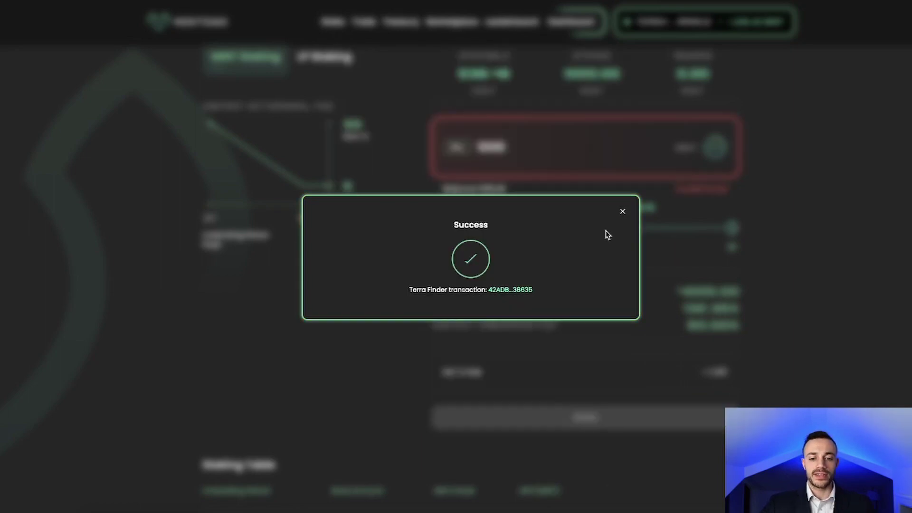
pyautogui.click(623, 211)
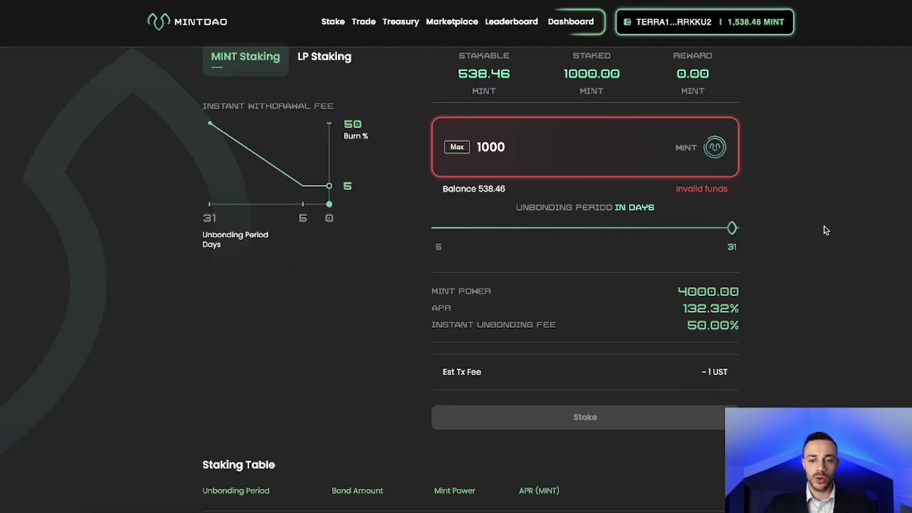
# - Clear the 1000 entry from the MINT stake amount field
pyautogui.doubleClick(600, 156)
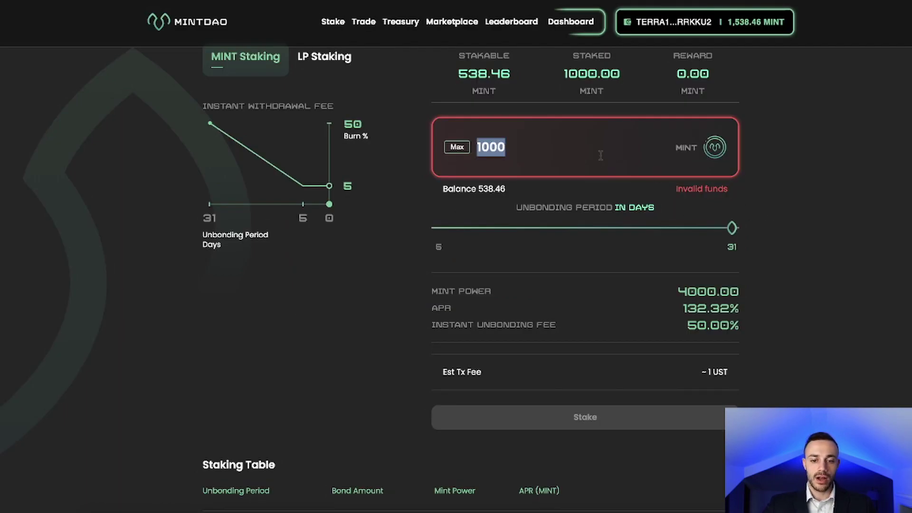
pyautogui.press('BackSpace')
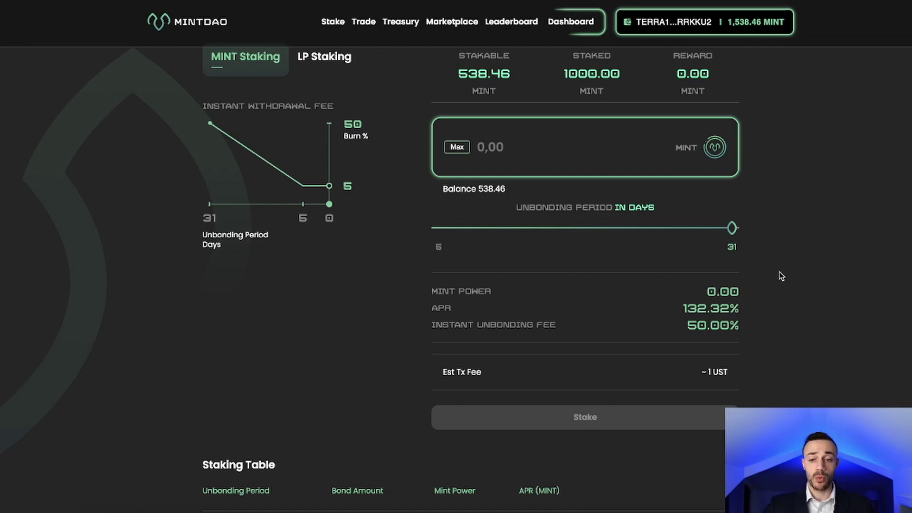
pyautogui.scroll(1, 780, 278)
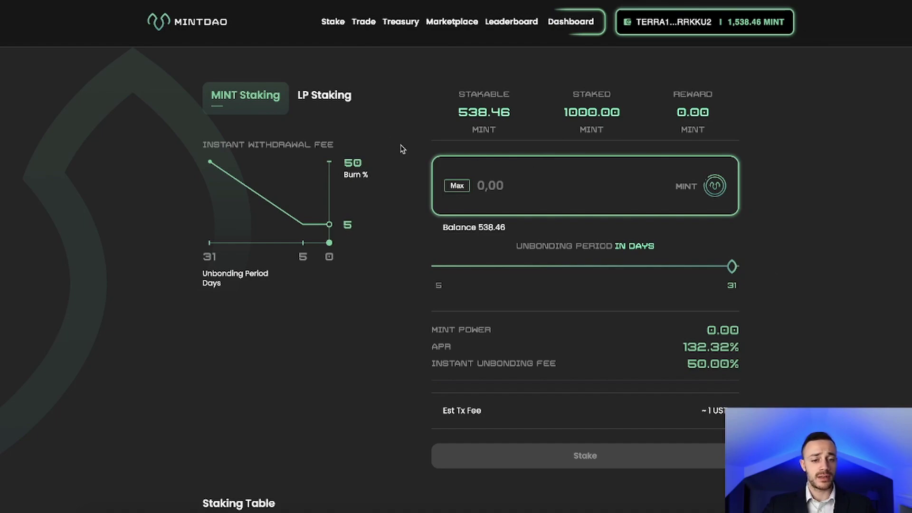
# - Add 10 sUST plus about 78 MINT to the MINT–sUST pool and close the success dialog
pyautogui.click(332, 103)
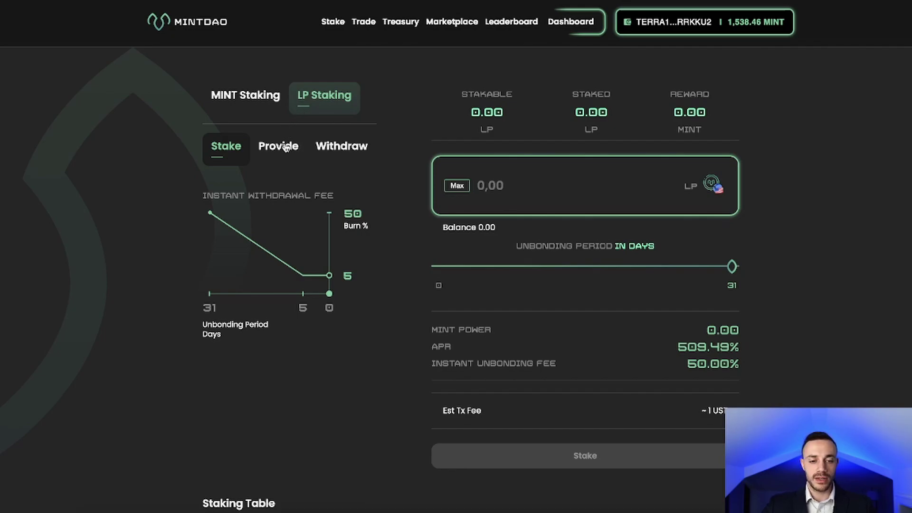
pyautogui.click(285, 147)
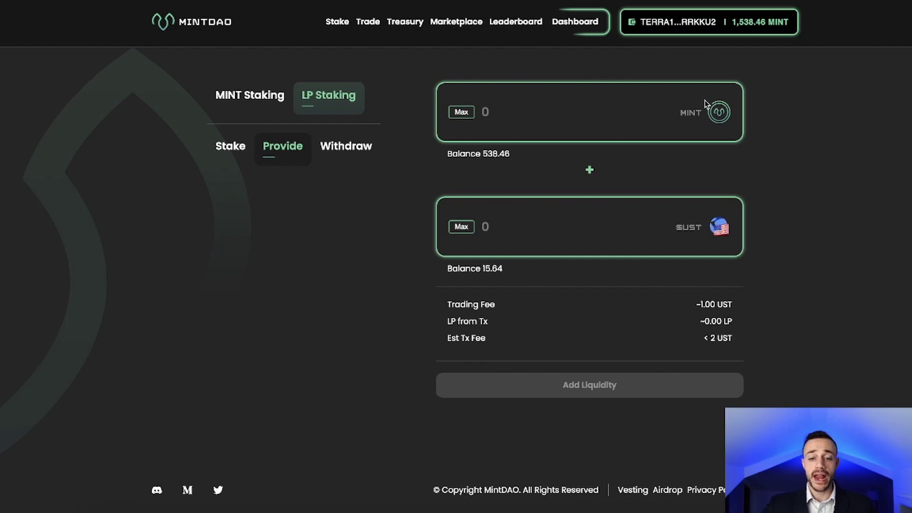
pyautogui.click(564, 227)
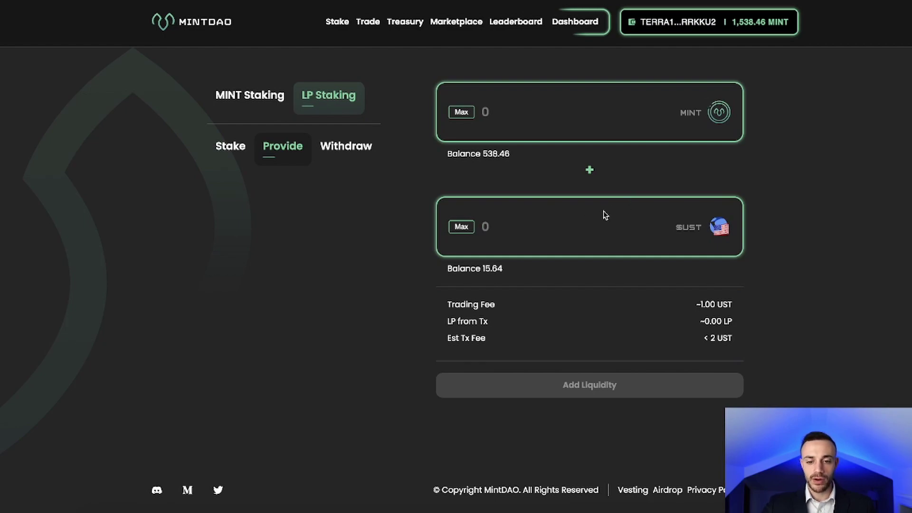
pyautogui.write('10')
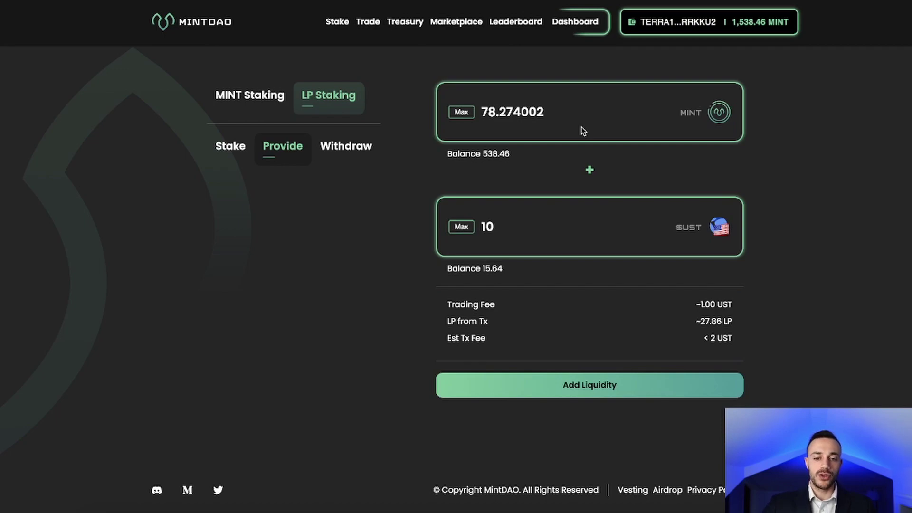
pyautogui.moveTo(739, 340); pyautogui.dragTo(690, 339)
pyautogui.click(689, 339)
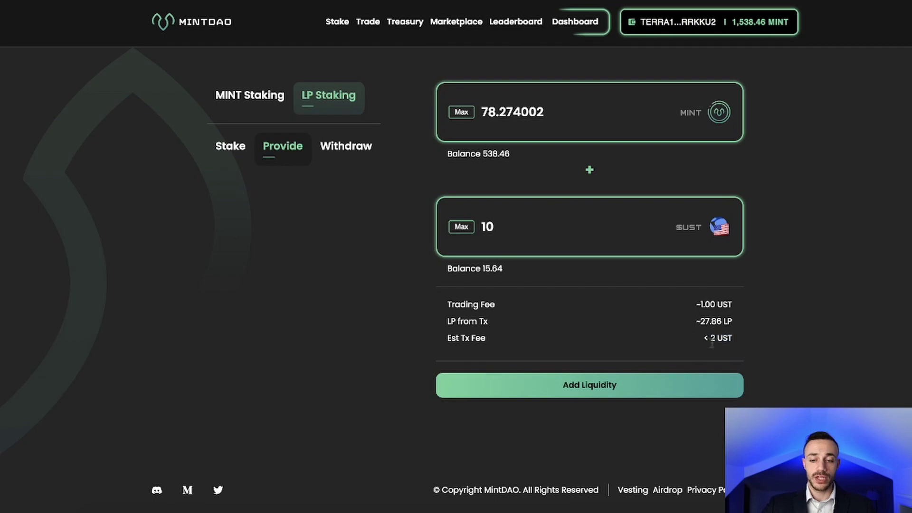
pyautogui.click(610, 384)
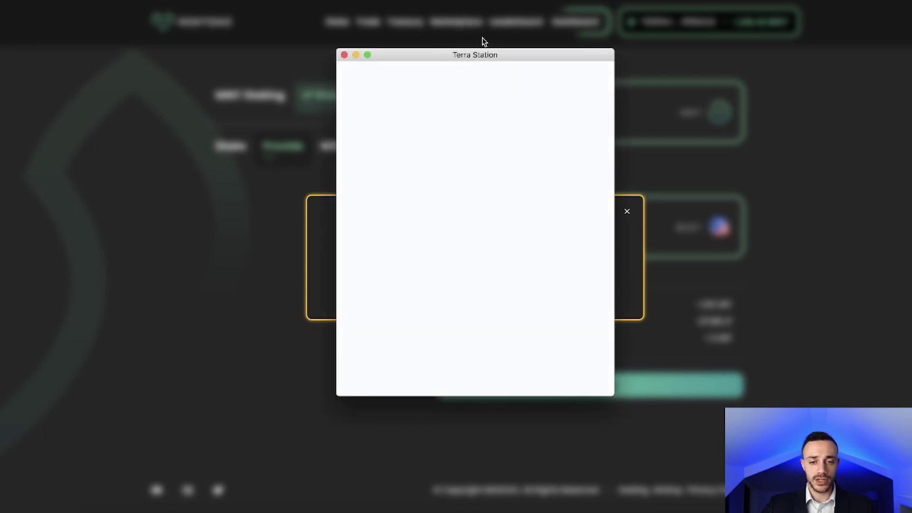
pyautogui.moveTo(475, 53); pyautogui.dragTo(476, 20)
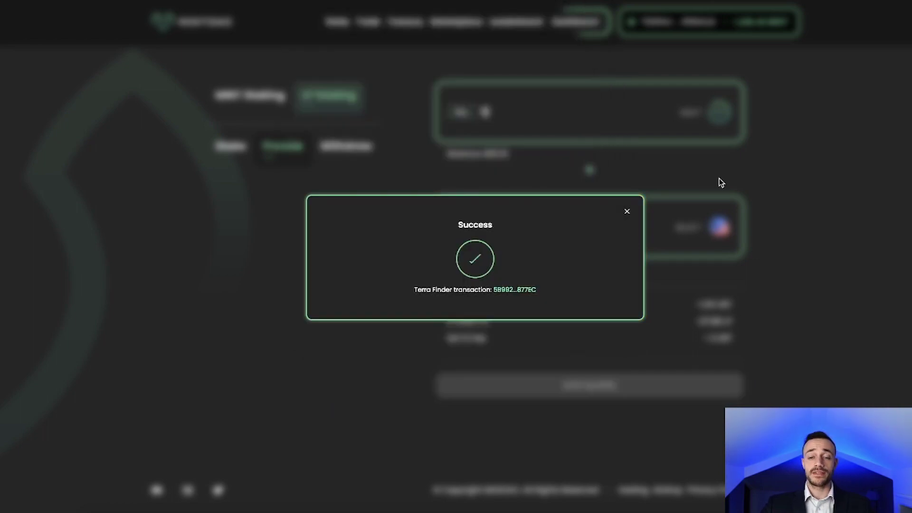
pyautogui.click(628, 212)
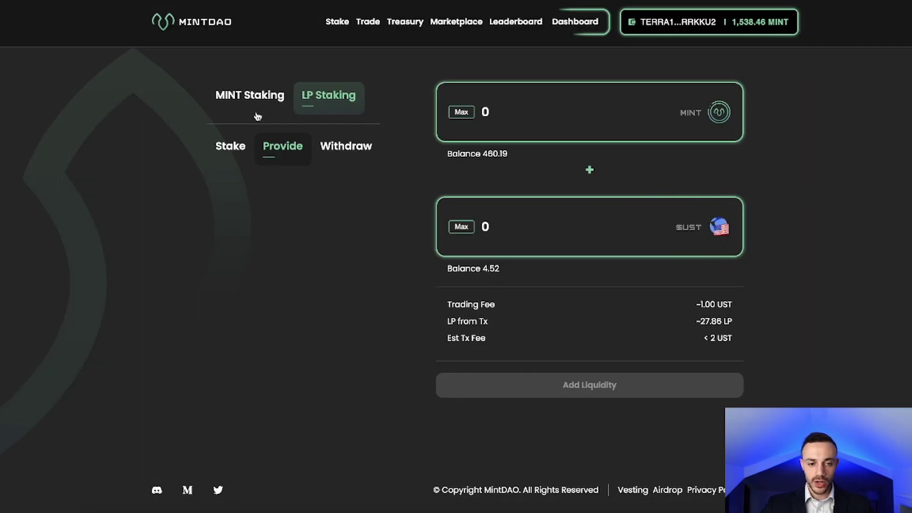
# - Fill the LP Stake form with the maximum 27.86 LP balance at 31-day unbonding
pyautogui.click(232, 147)
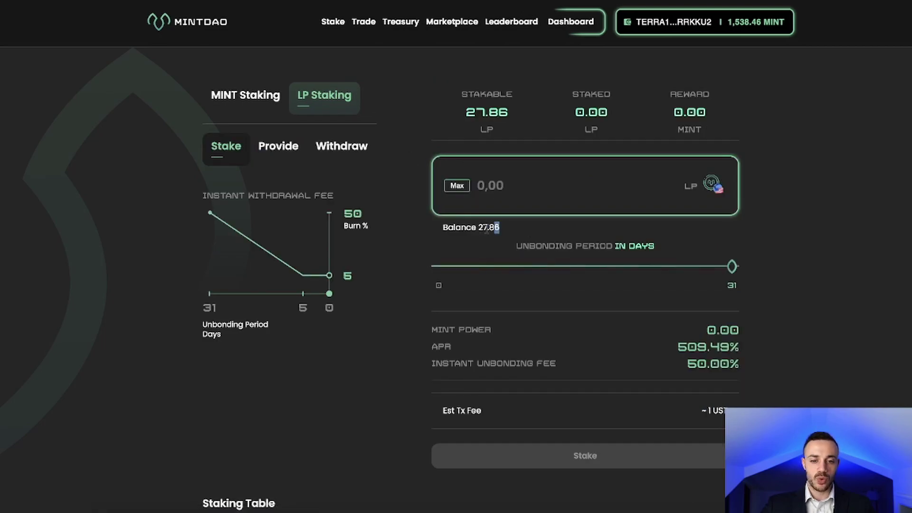
pyautogui.moveTo(500, 227); pyautogui.dragTo(467, 227)
pyautogui.click(537, 230)
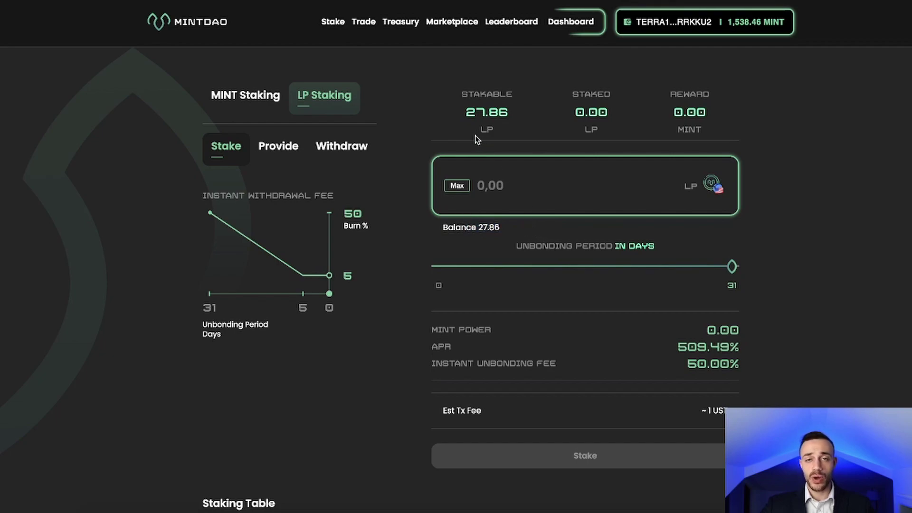
pyautogui.click(457, 186)
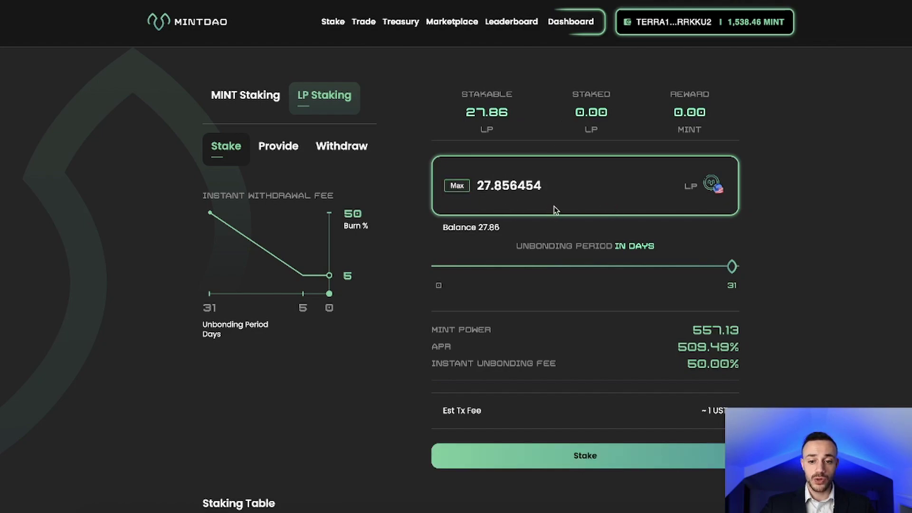
pyautogui.scroll(-1, 784, 231)
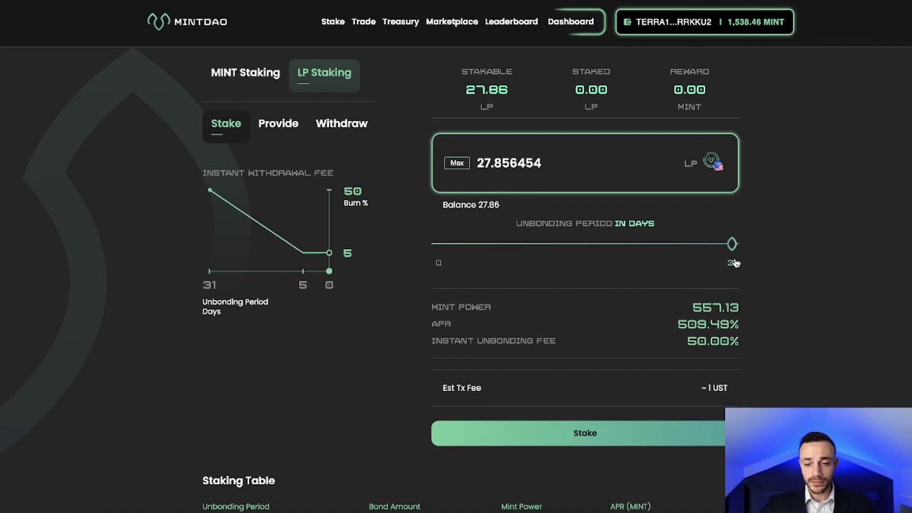
pyautogui.moveTo(732, 243)
pyautogui.mouseDown()
pyautogui.moveTo(434, 245)
pyautogui.moveTo(733, 245)
pyautogui.mouseUp()
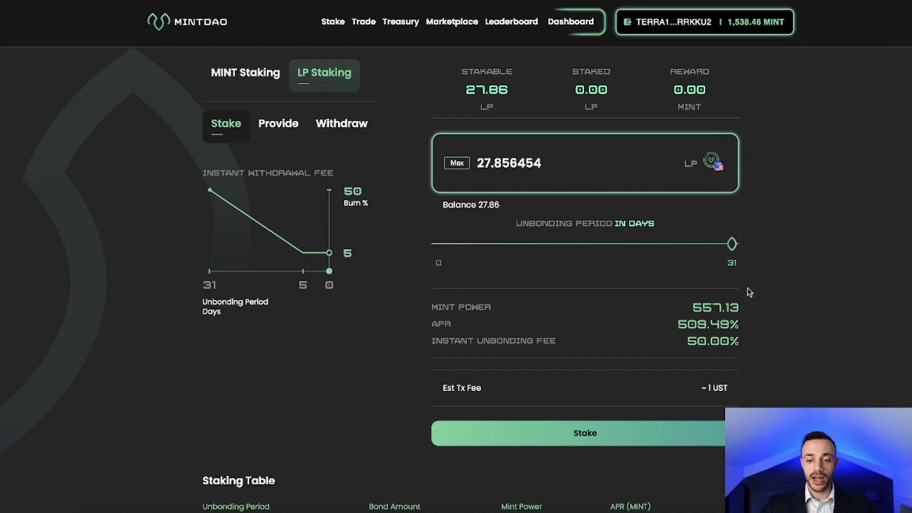
# - Preview 0-day unbonding, return to 31 days, and stake the 27.86 LP tokens
pyautogui.moveTo(732, 243); pyautogui.dragTo(420, 247)
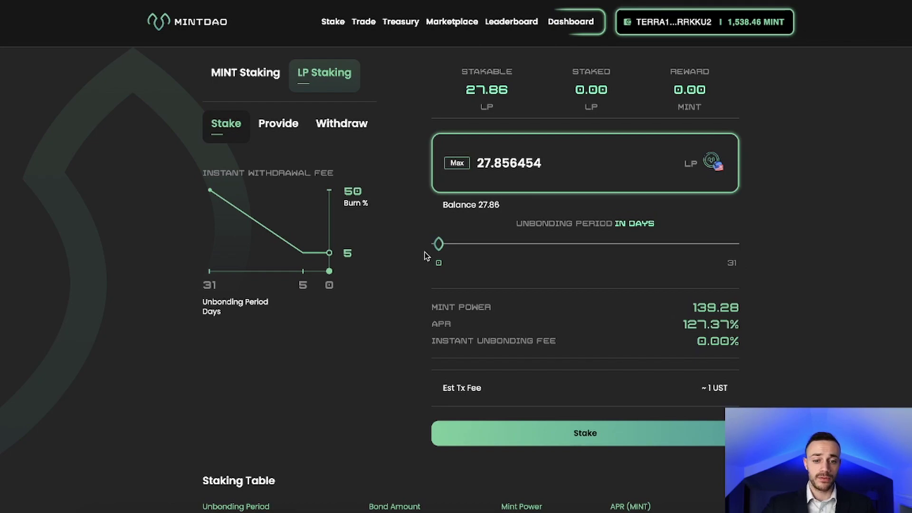
pyautogui.moveTo(437, 244); pyautogui.dragTo(766, 248)
pyautogui.scroll(-1, 825, 275)
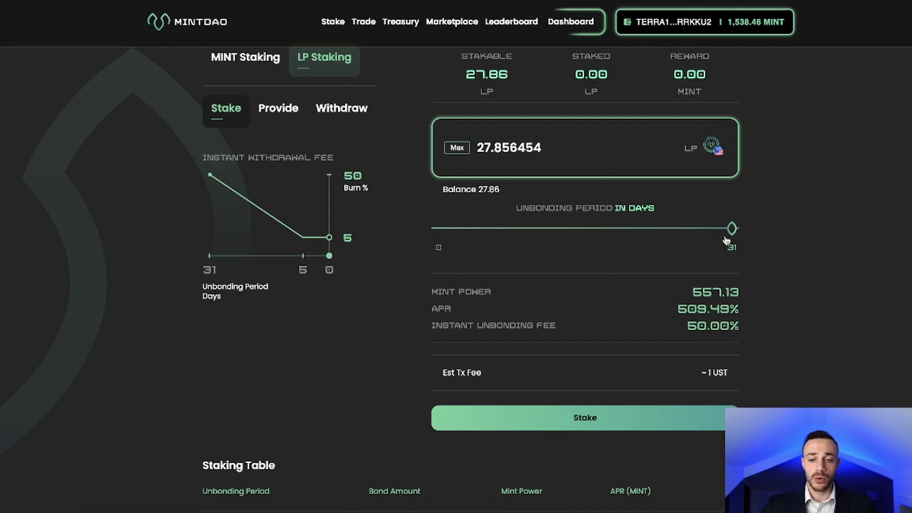
pyautogui.scroll(-1, 760, 342)
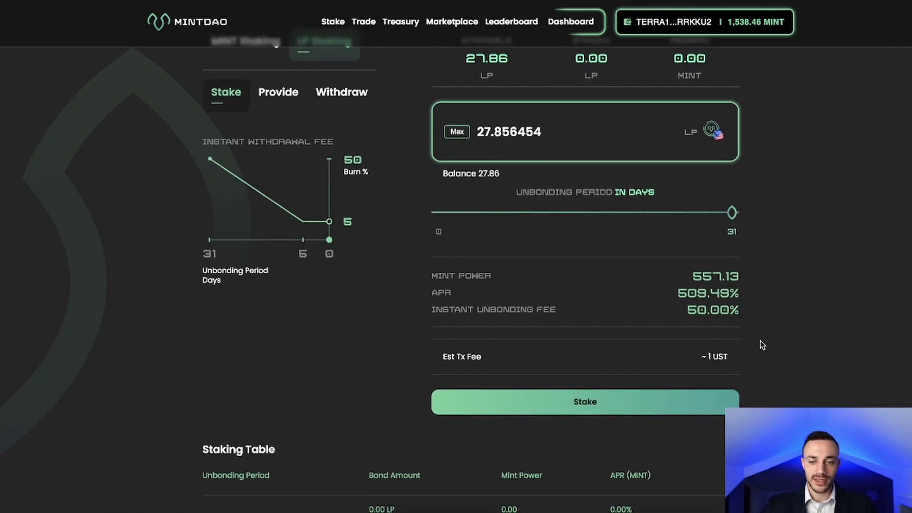
pyautogui.click(630, 399)
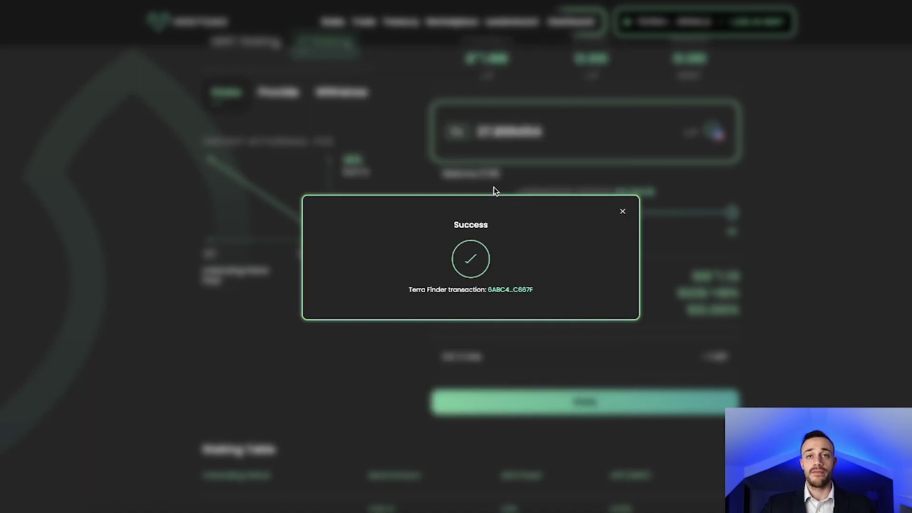
pyautogui.click(622, 212)
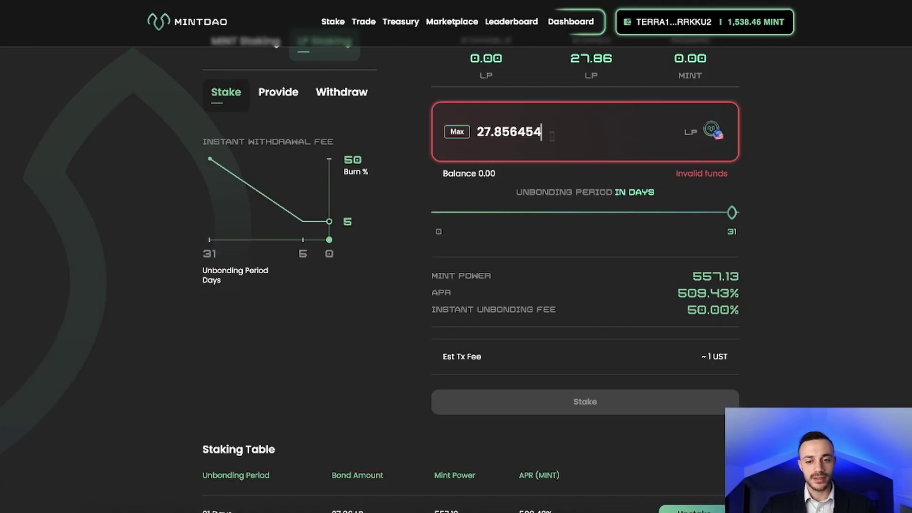
# - Clear the leftover 27.856454 entry from the LP stake amount field
pyautogui.moveTo(552, 137); pyautogui.dragTo(478, 133)
pyautogui.press('BackSpace')
pyautogui.press('BackSpace')
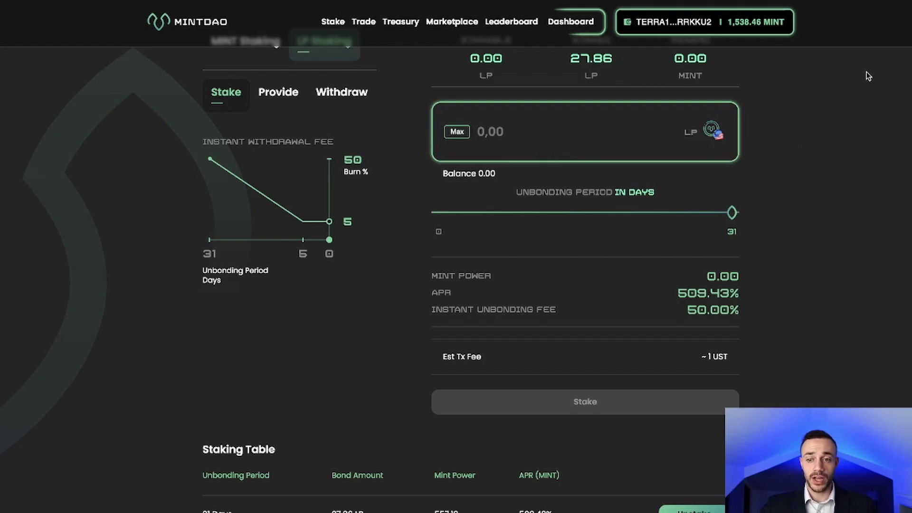
pyautogui.scroll(1, 868, 76)
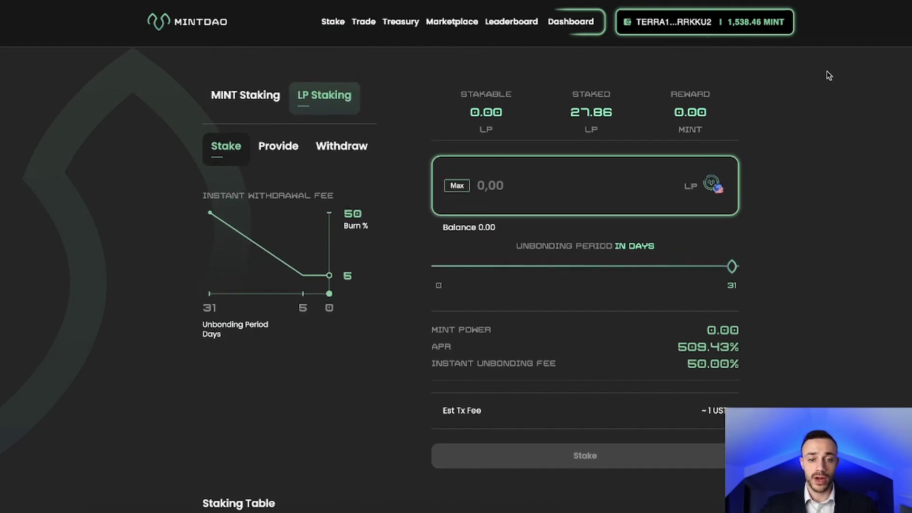
# - Try claiming the Dual Staking UST rewards on the Treasury page, then close the wallet window
pyautogui.click(209, 23)
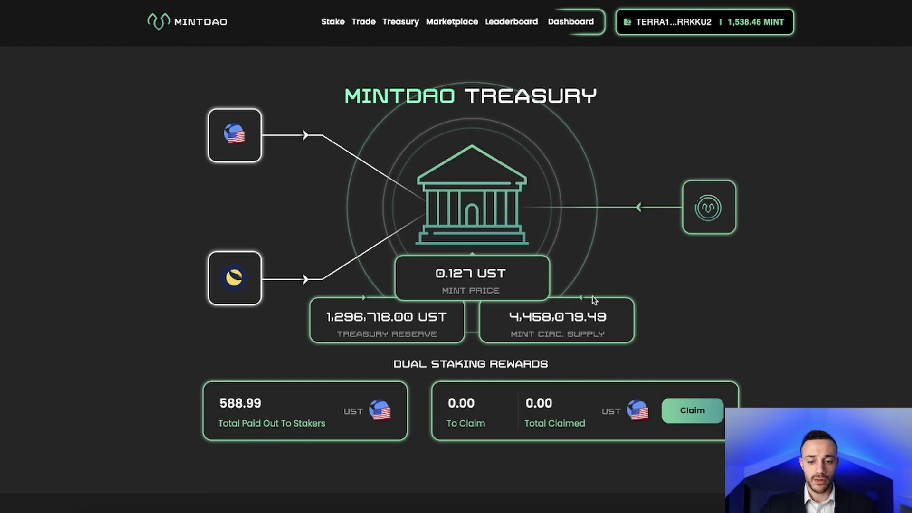
pyautogui.scroll(-2, 571, 306)
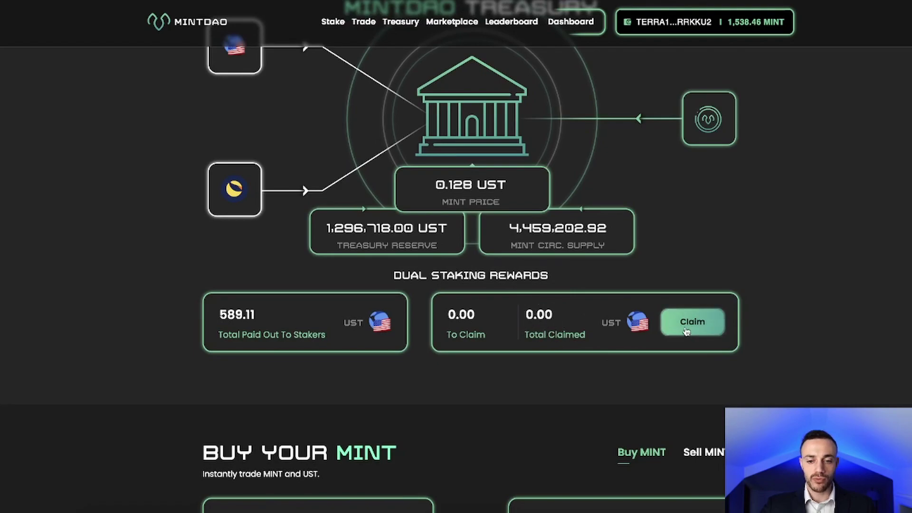
pyautogui.click(671, 325)
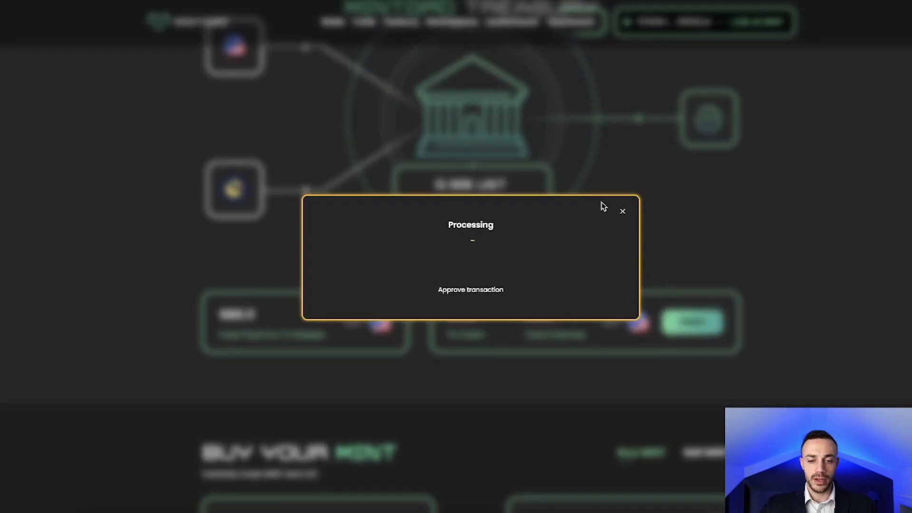
pyautogui.click(623, 212)
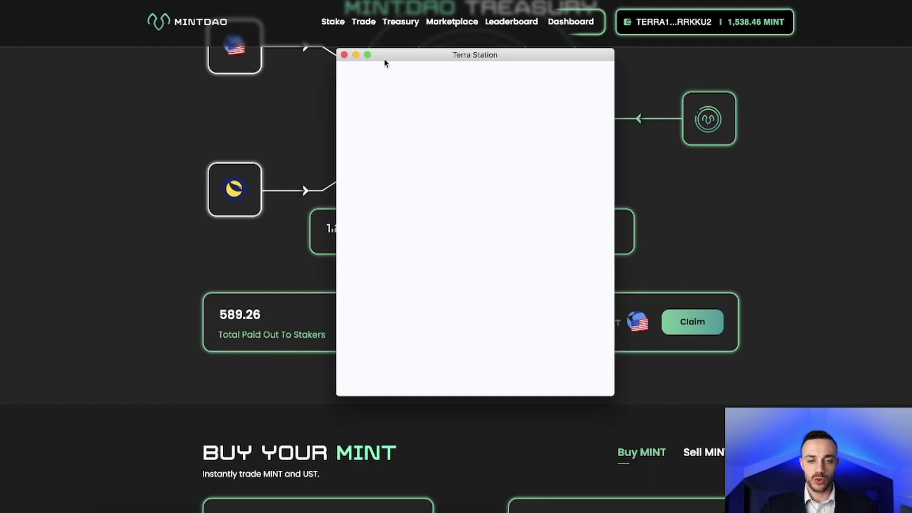
pyautogui.click(345, 55)
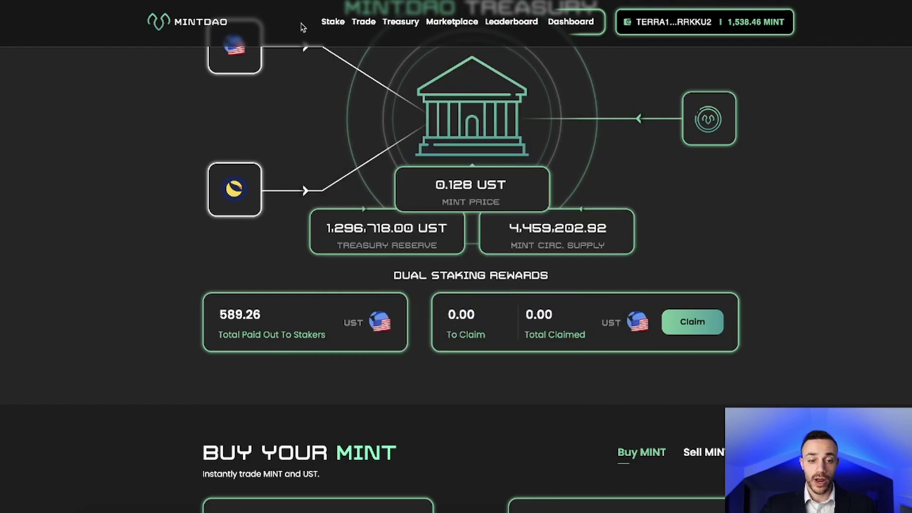
pyautogui.scroll(2, 534, 171)
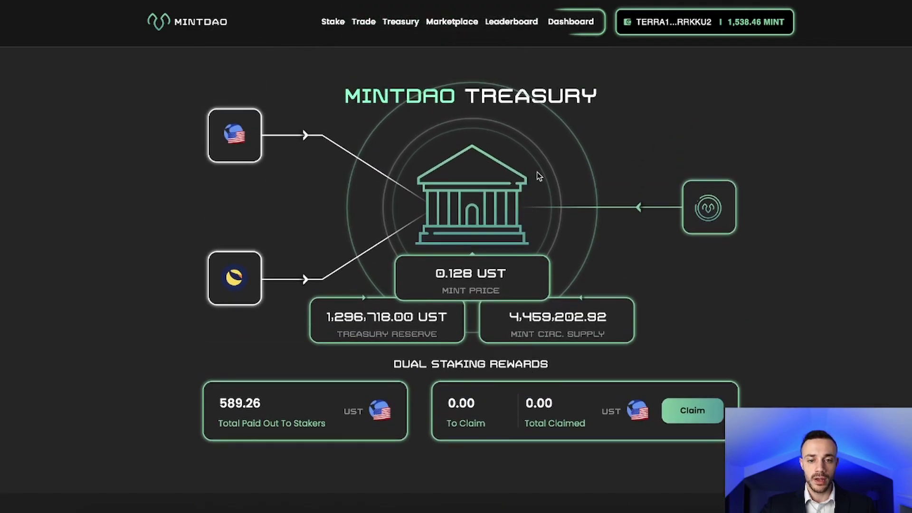
# - Return to the MINT staking table showing 1000 MINT staked 31 days, 4000 power, 0.01 MINT pending
pyautogui.click(333, 21)
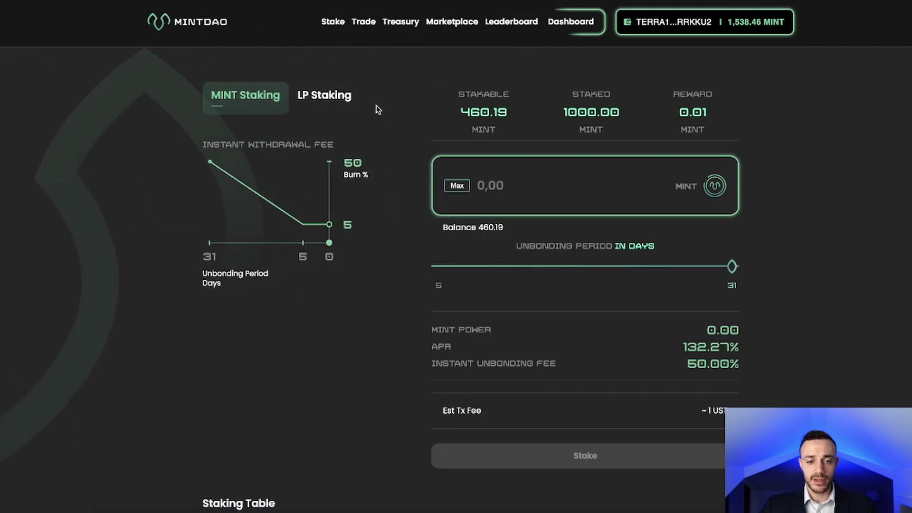
pyautogui.scroll(-3, 504, 148)
pyautogui.scroll(-4, 504, 148)
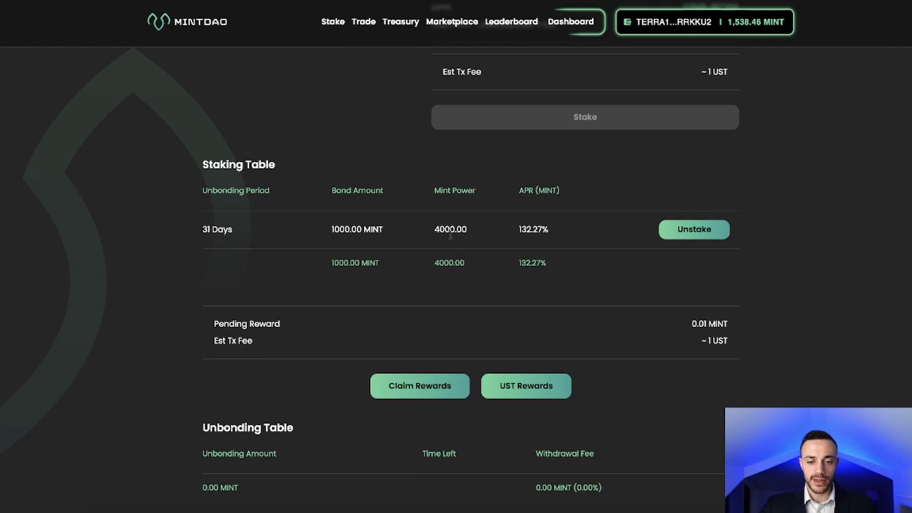
pyautogui.scroll(-2, 534, 206)
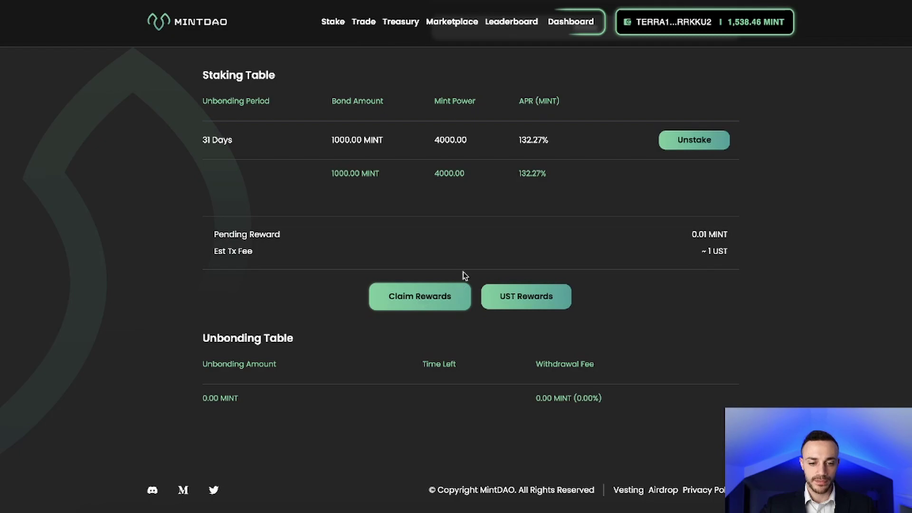
pyautogui.scroll(2, 489, 208)
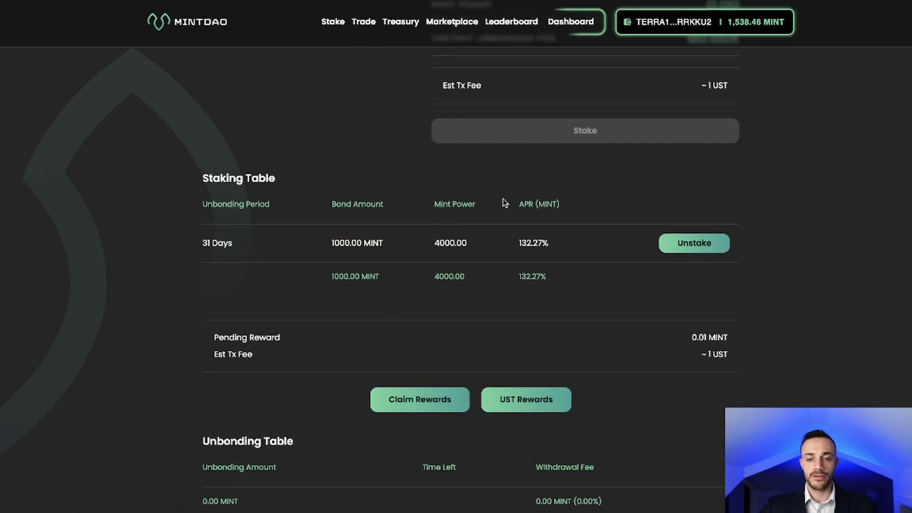
pyautogui.click(696, 244)
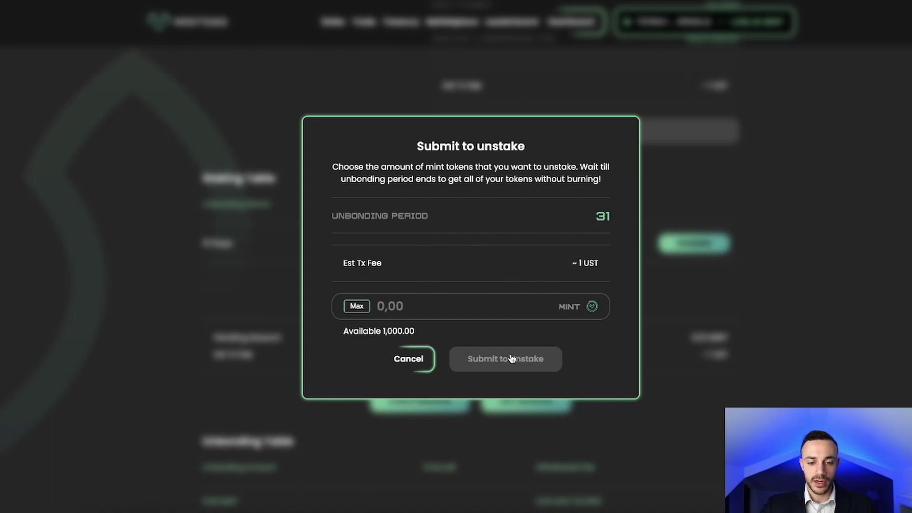
pyautogui.click(357, 306)
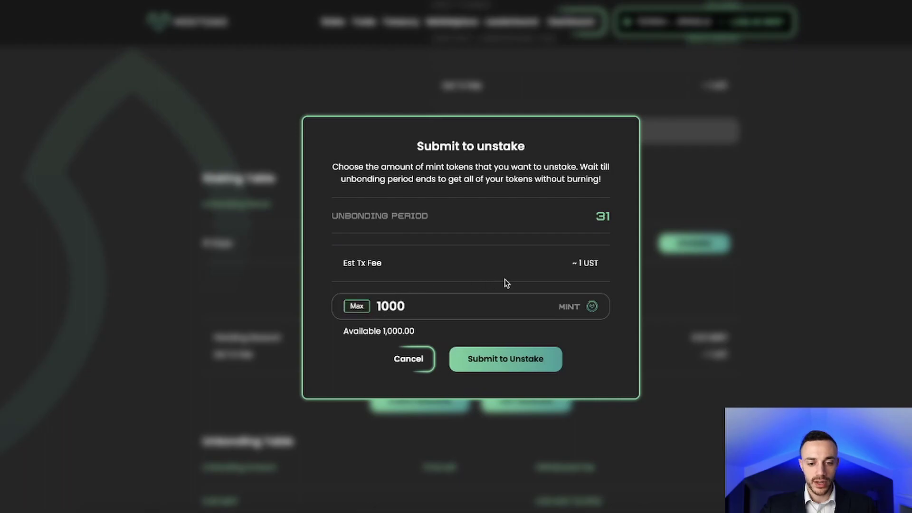
pyautogui.click(416, 362)
pyautogui.scroll(2, 532, 247)
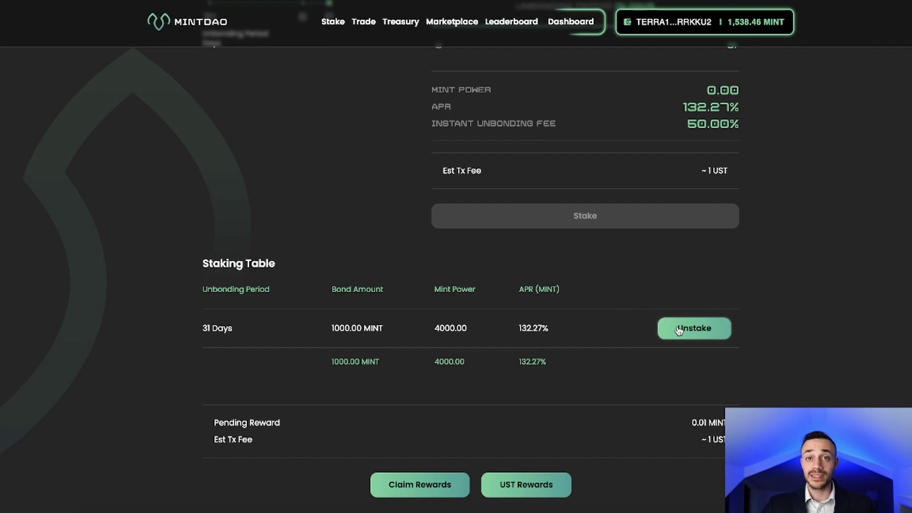
pyautogui.scroll(5, 354, 124)
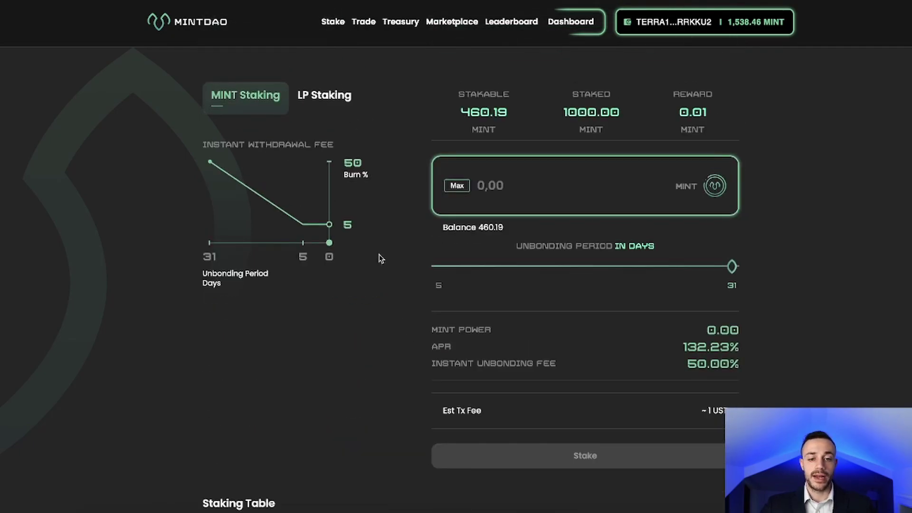
# - Switch to LP staking and preview unstaking the 27.86 LP stake without confirming
pyautogui.click(309, 99)
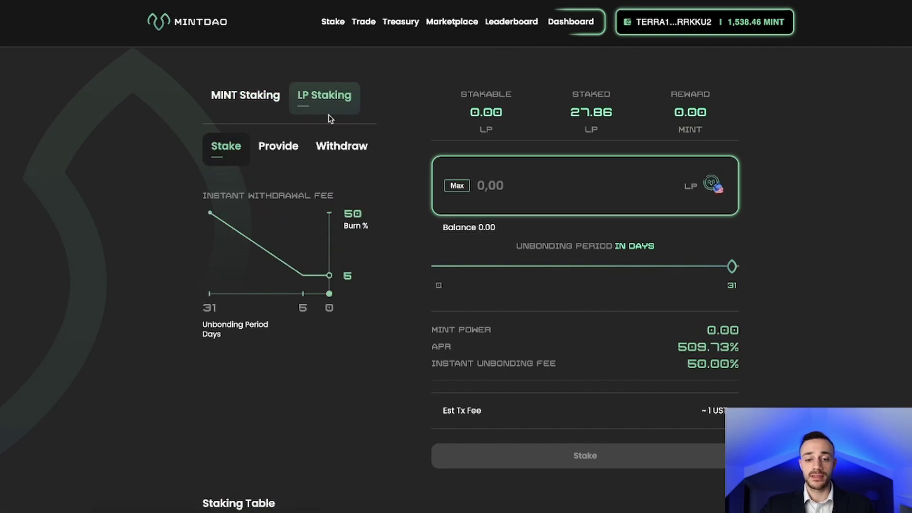
pyautogui.scroll(-3, 760, 229)
pyautogui.scroll(-3, 756, 220)
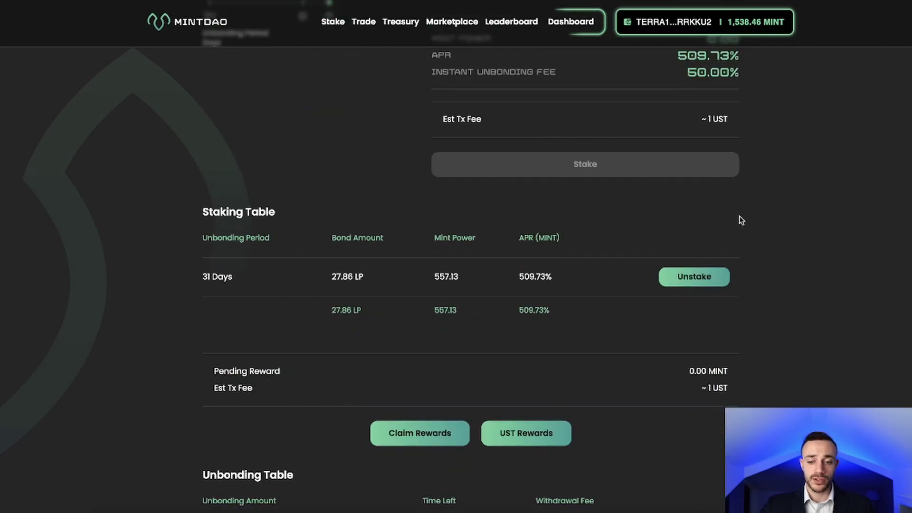
pyautogui.scroll(-1, 523, 235)
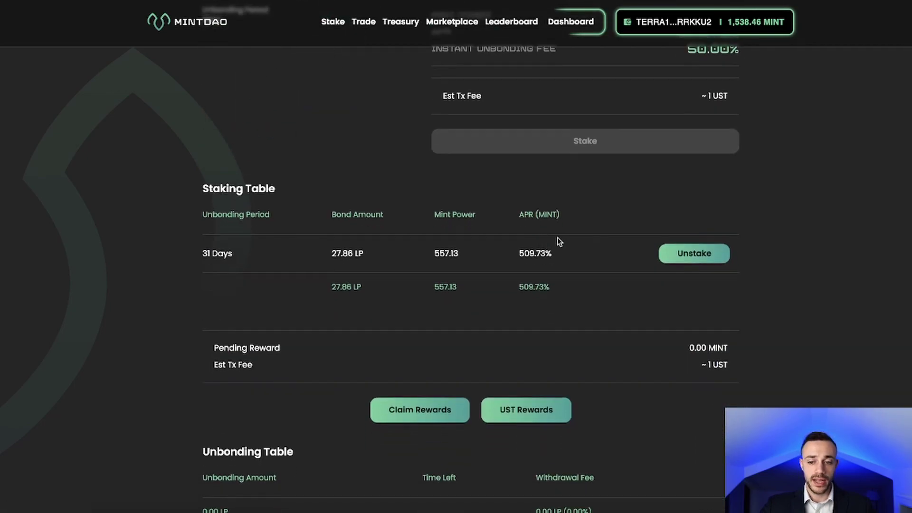
pyautogui.click(697, 255)
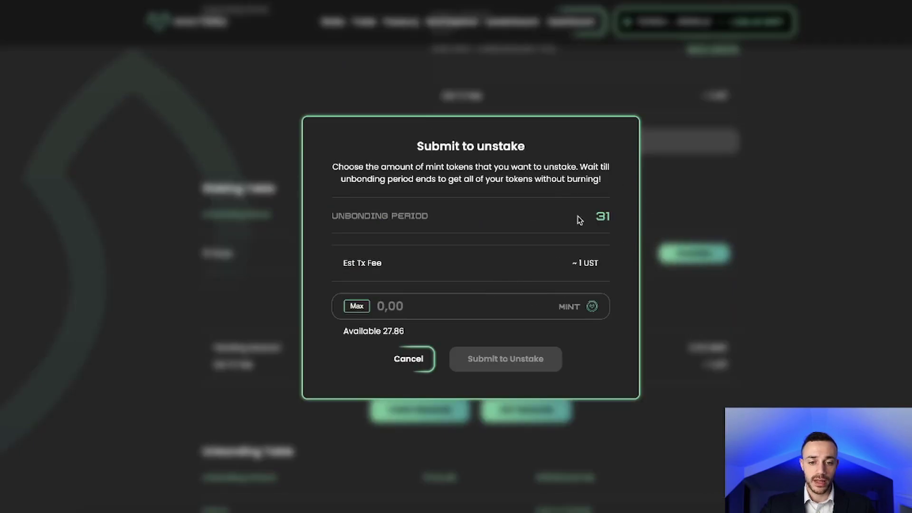
pyautogui.click(414, 359)
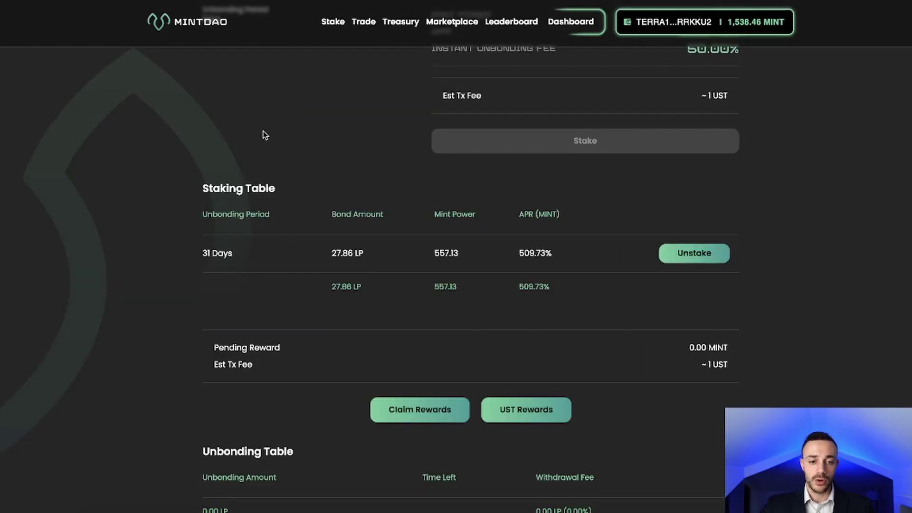
# - Browse the liquidity Withdraw, Provide and Stake forms
pyautogui.scroll(3, 261, 138)
pyautogui.scroll(1, 304, 154)
pyautogui.click(343, 148)
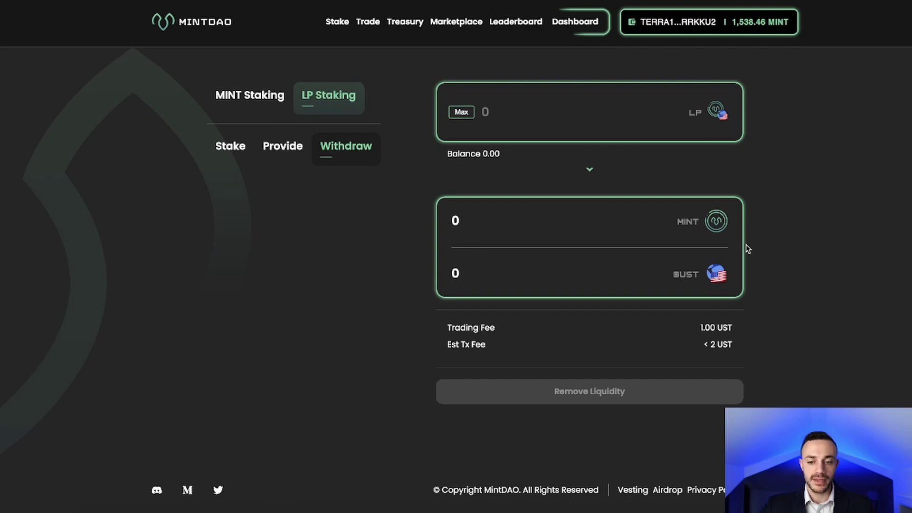
pyautogui.click(282, 145)
pyautogui.click(228, 146)
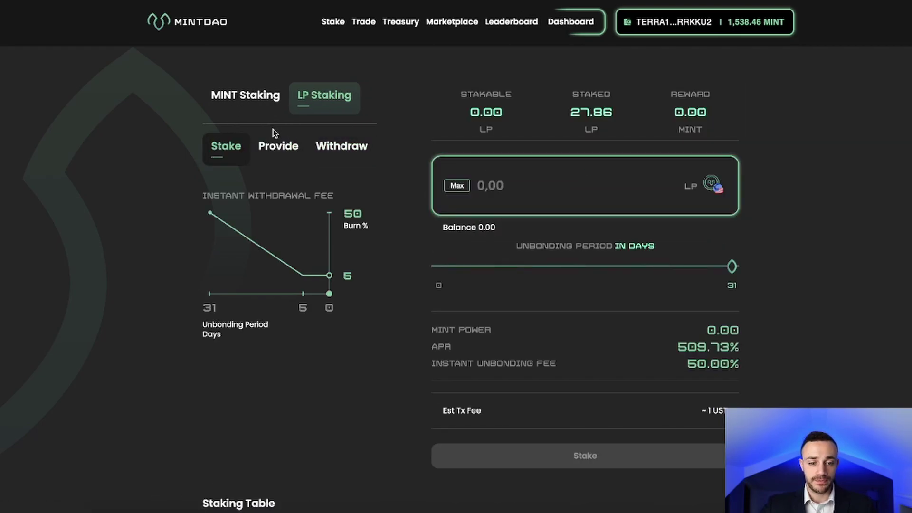
pyautogui.click(275, 149)
# - Show the LP staking table: 27.86 LP at 557.13 power, 509.73% APR, nothing unbonding
pyautogui.click(277, 95)
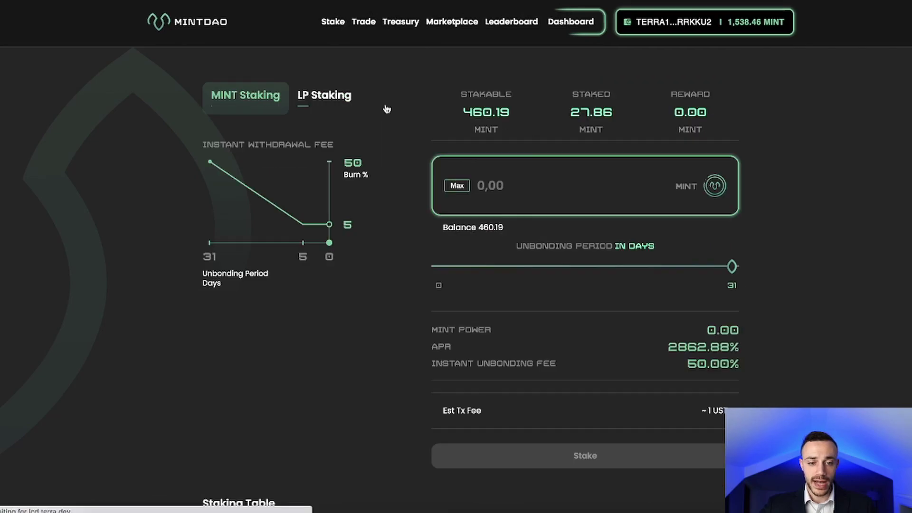
pyautogui.click(317, 95)
pyautogui.scroll(-5, 652, 147)
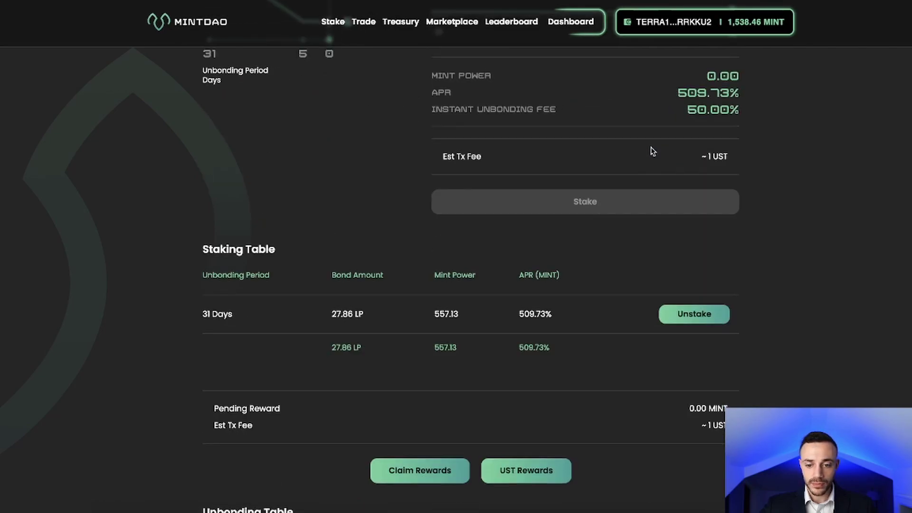
pyautogui.scroll(-3, 652, 146)
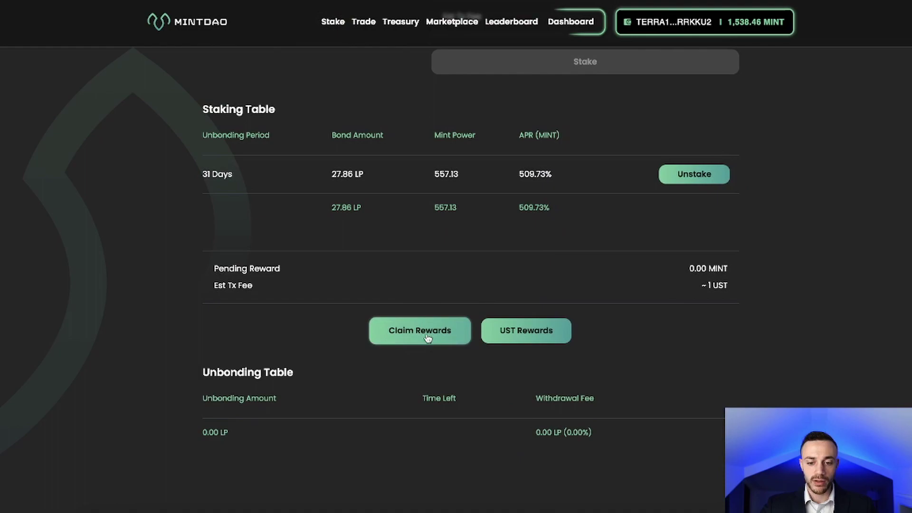
pyautogui.scroll(-2, 473, 274)
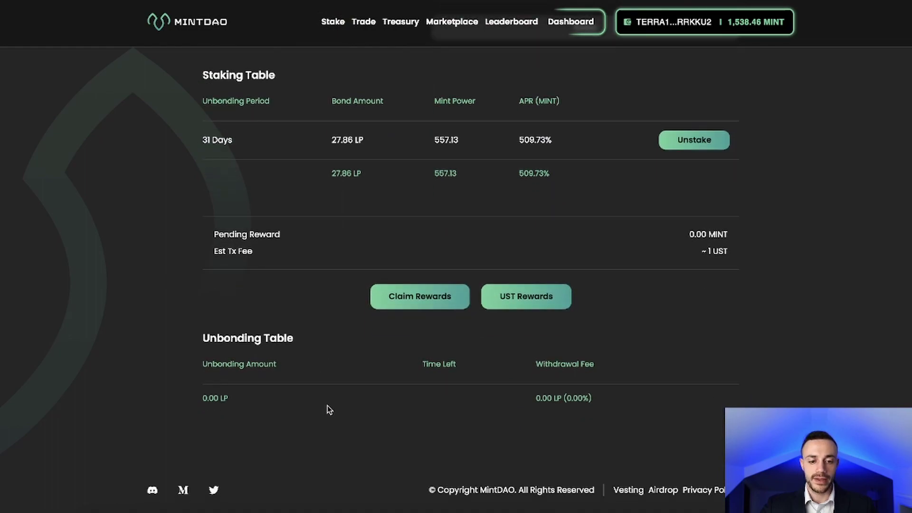